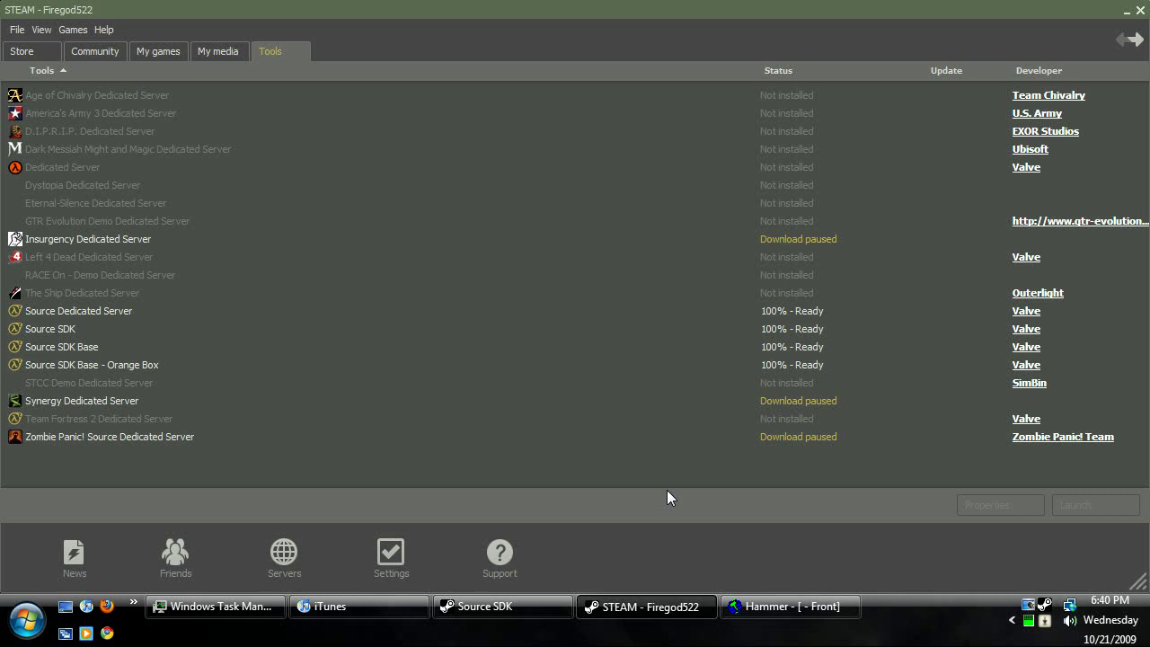
- Sort the Steam tools list by status and bring up the Source SDK launcher window
click(59, 71)
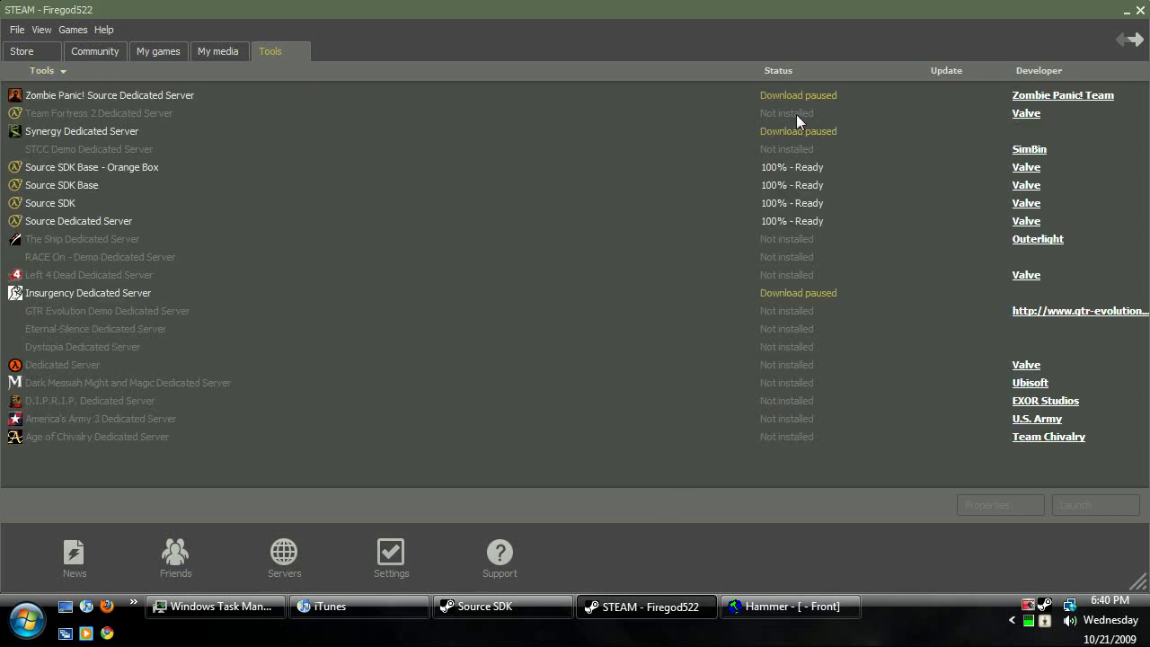
click(785, 66)
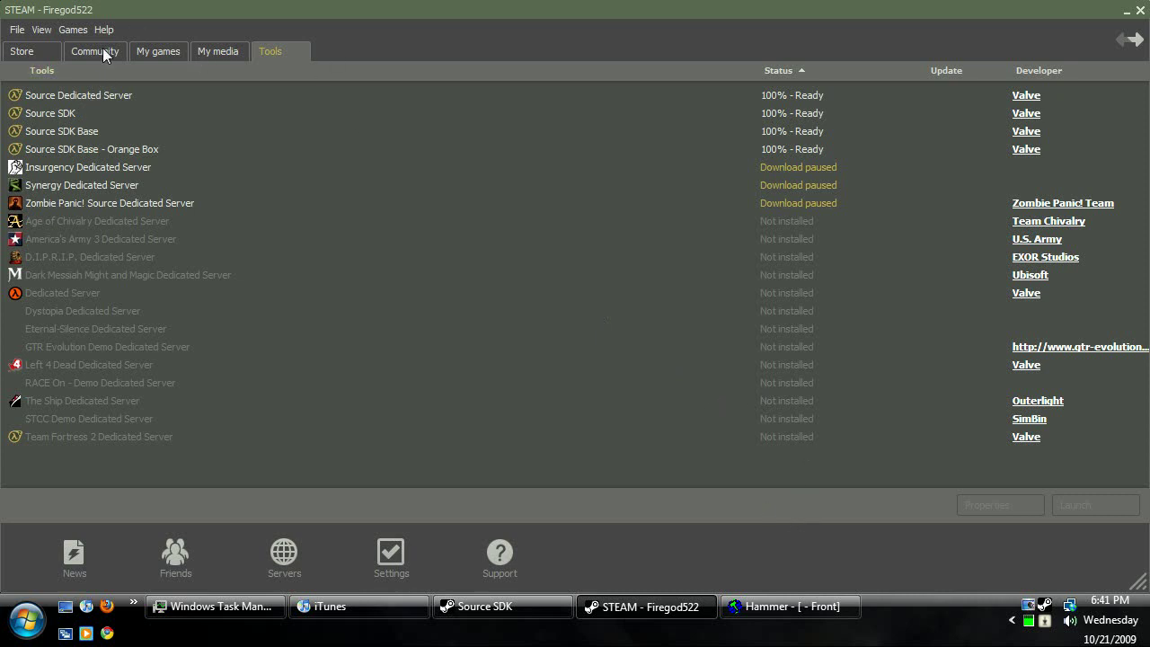
click(528, 620)
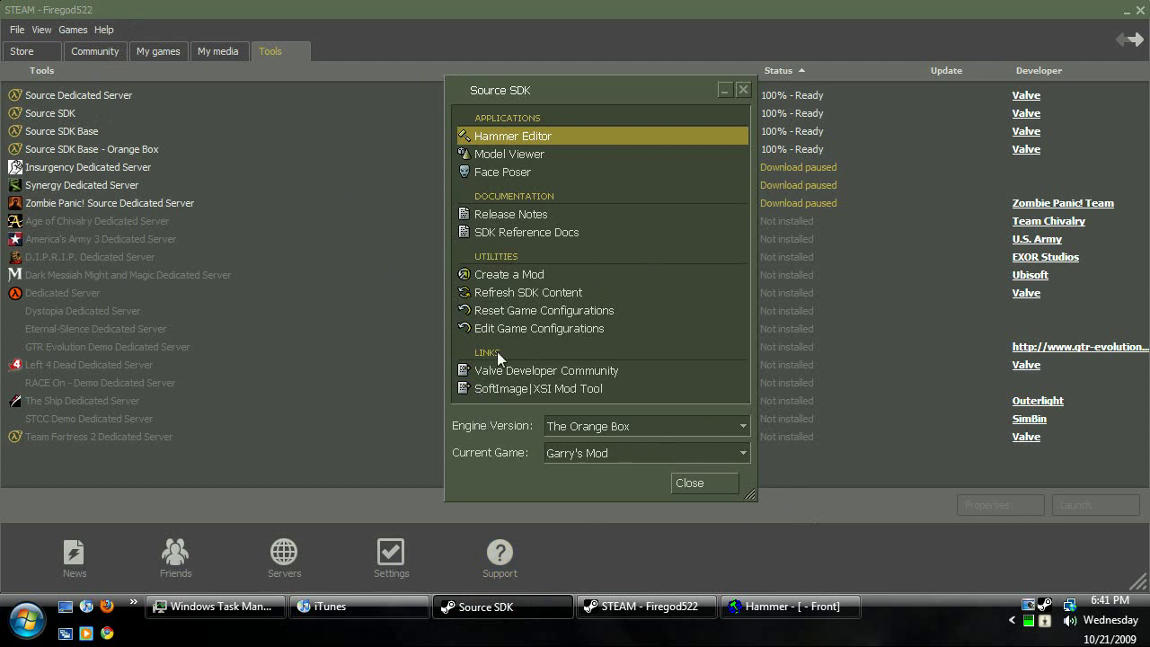
- Set the engine version to Half-Life 2: Episode One and the current game to Half-Life 2
click(603, 428)
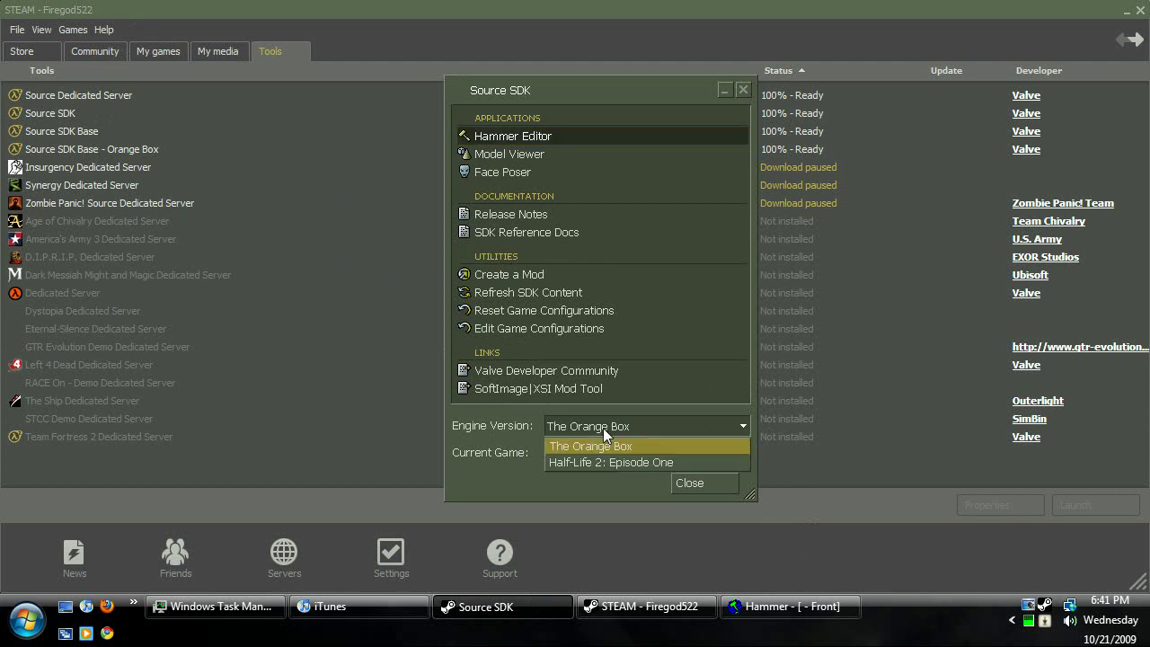
click(613, 461)
click(614, 458)
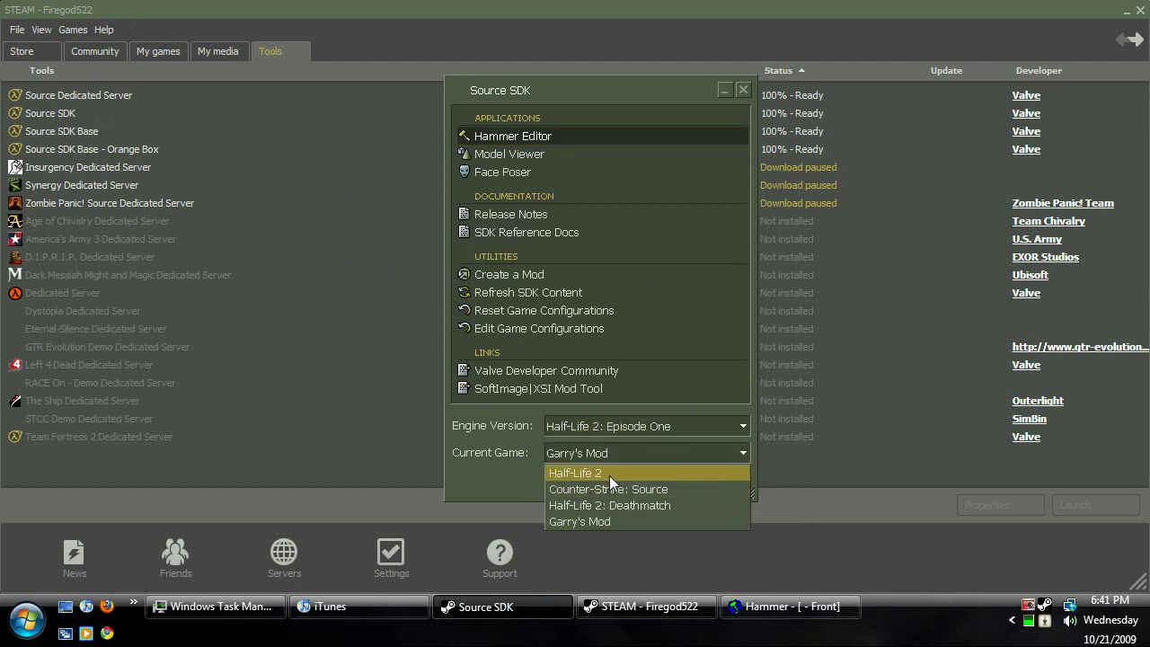
click(616, 451)
scroll(658, 453, down, 1)
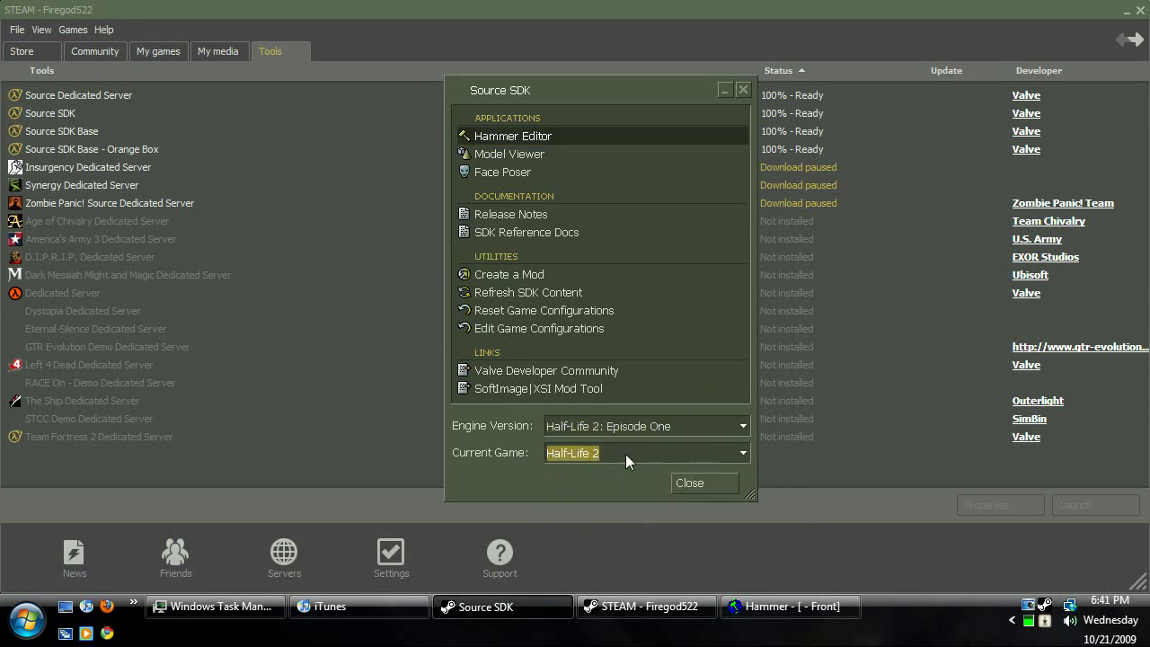
- Set the engine version to The Orange Box and choose Garry's Mod as the current game
click(619, 422)
click(620, 422)
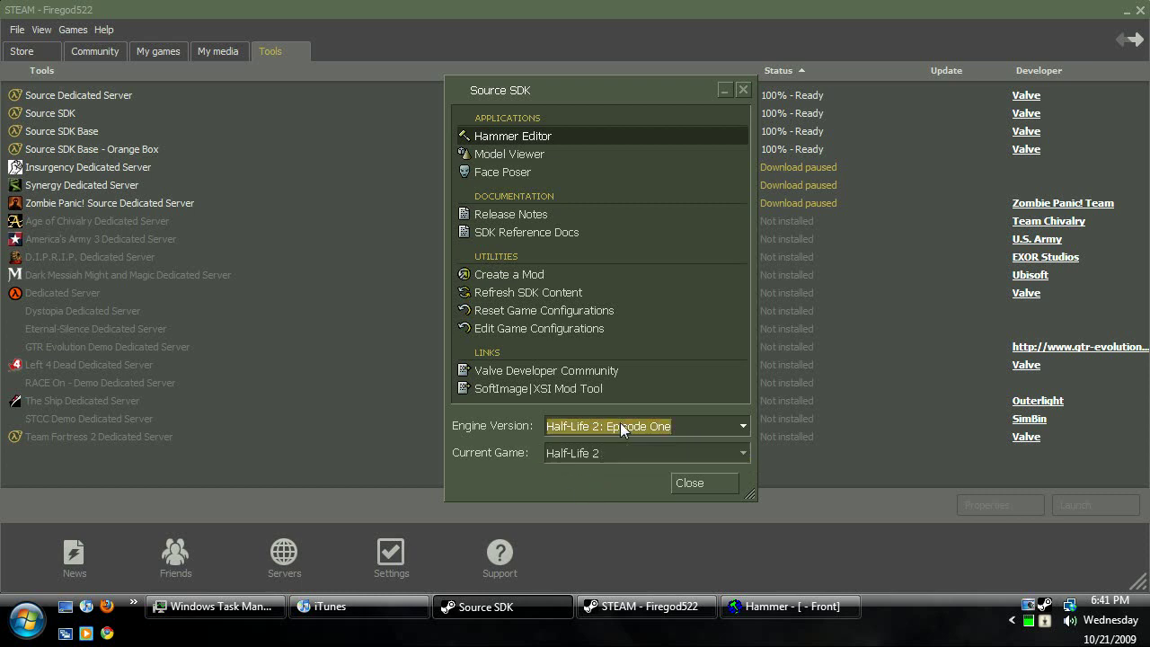
click(618, 423)
click(614, 435)
click(629, 430)
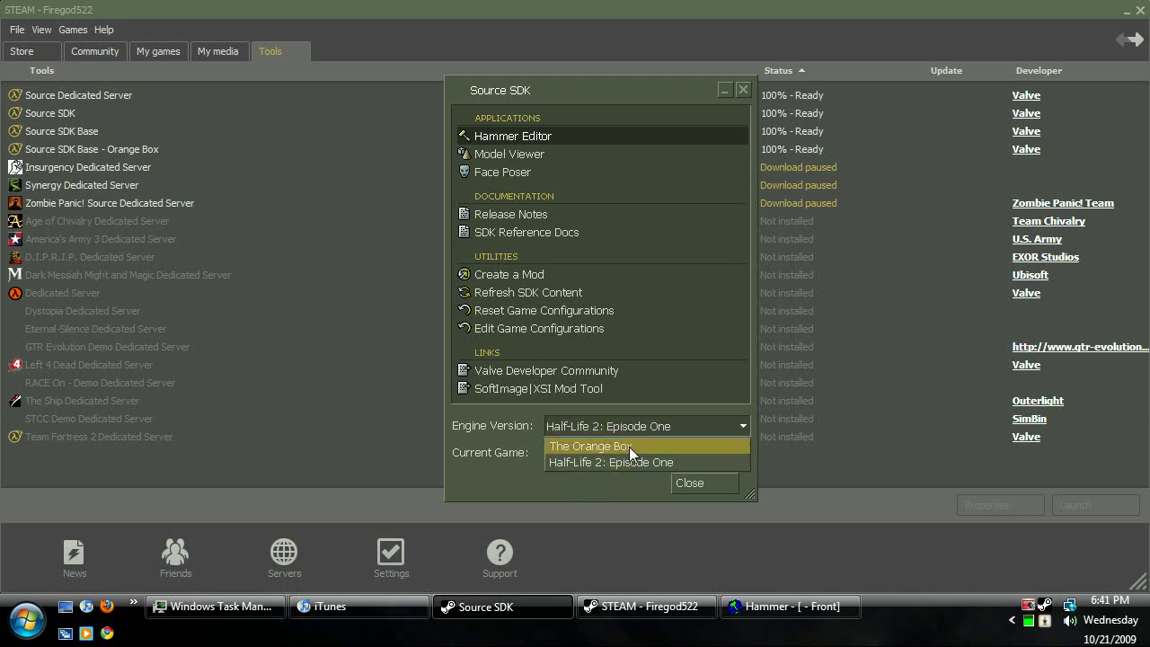
click(628, 448)
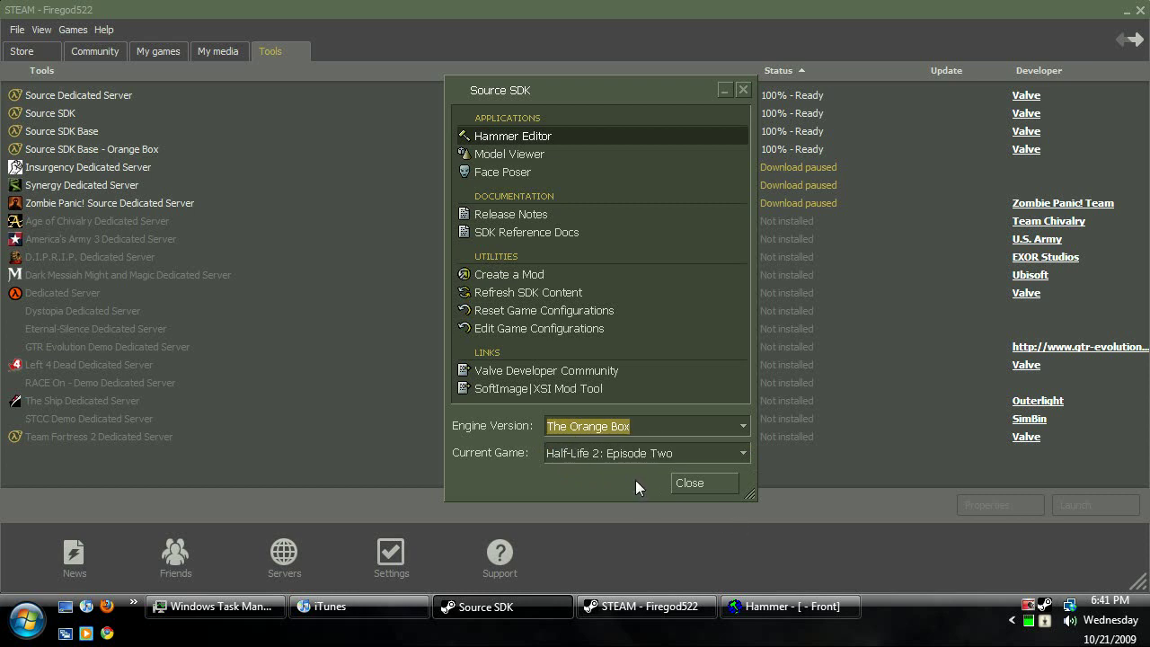
click(626, 454)
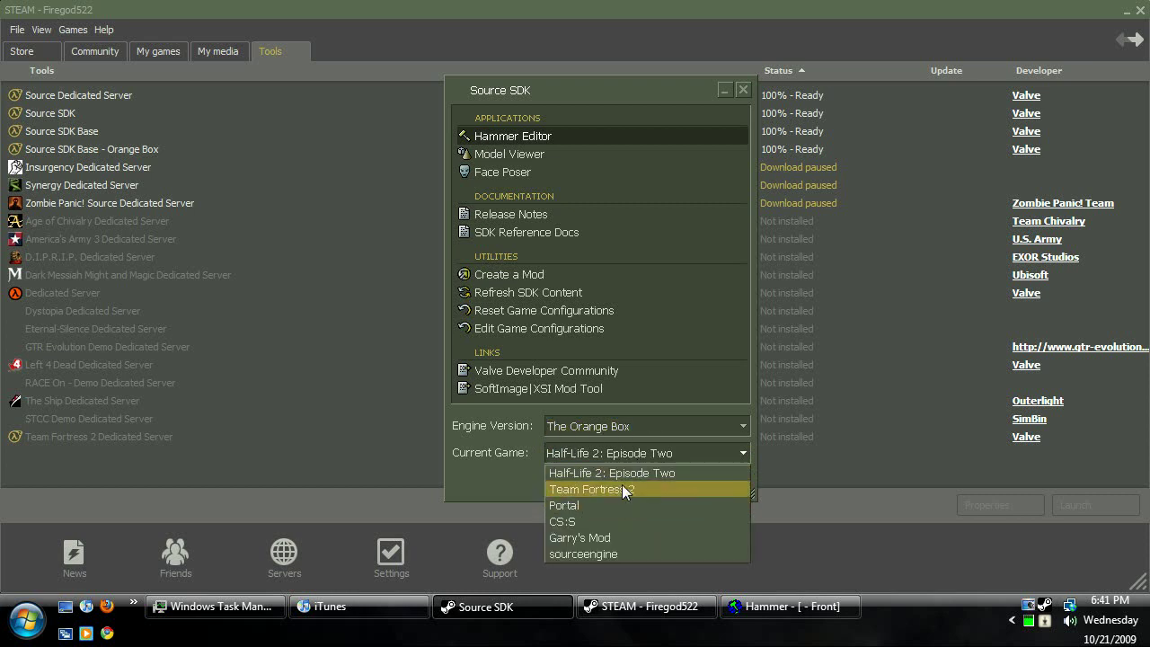
click(620, 532)
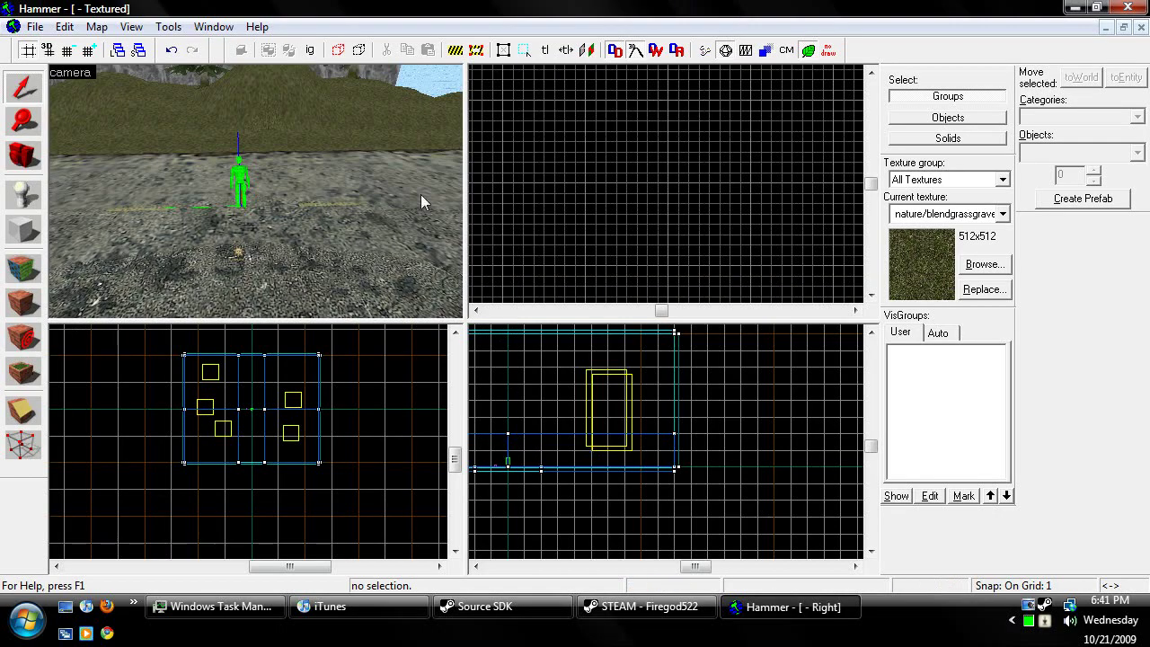
- Switch to Hammer and examine the map's road, hills and trees around the player start in the 3D view
scroll(382, 228, down, 3)
scroll(390, 176, up, 1)
key(z)
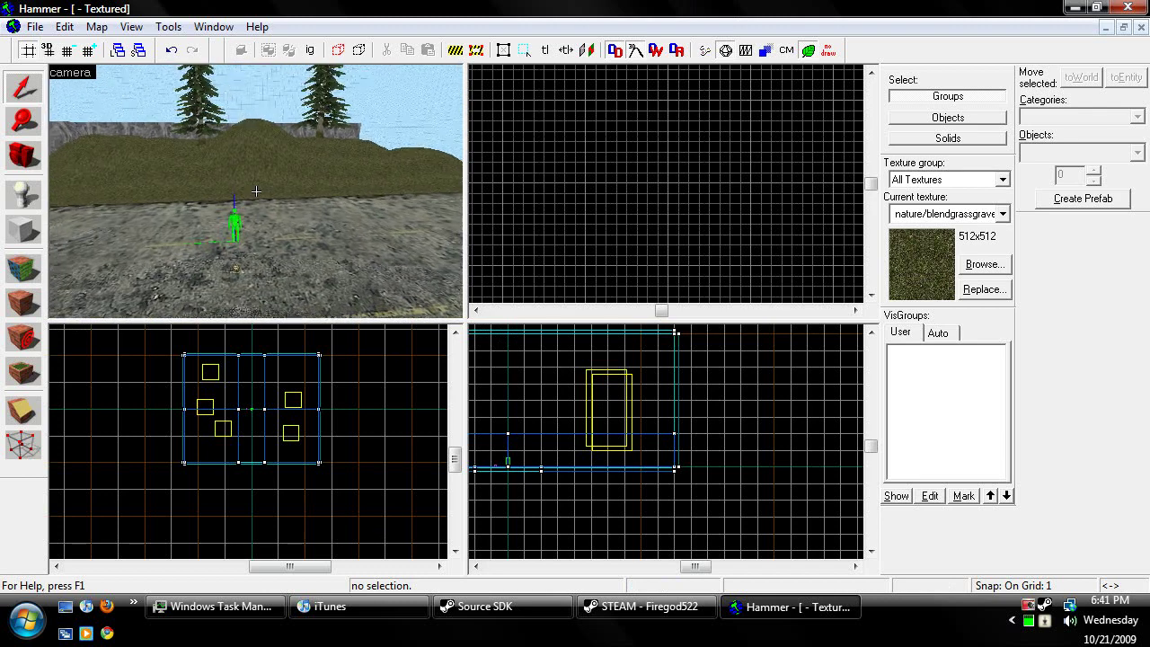
key(w)
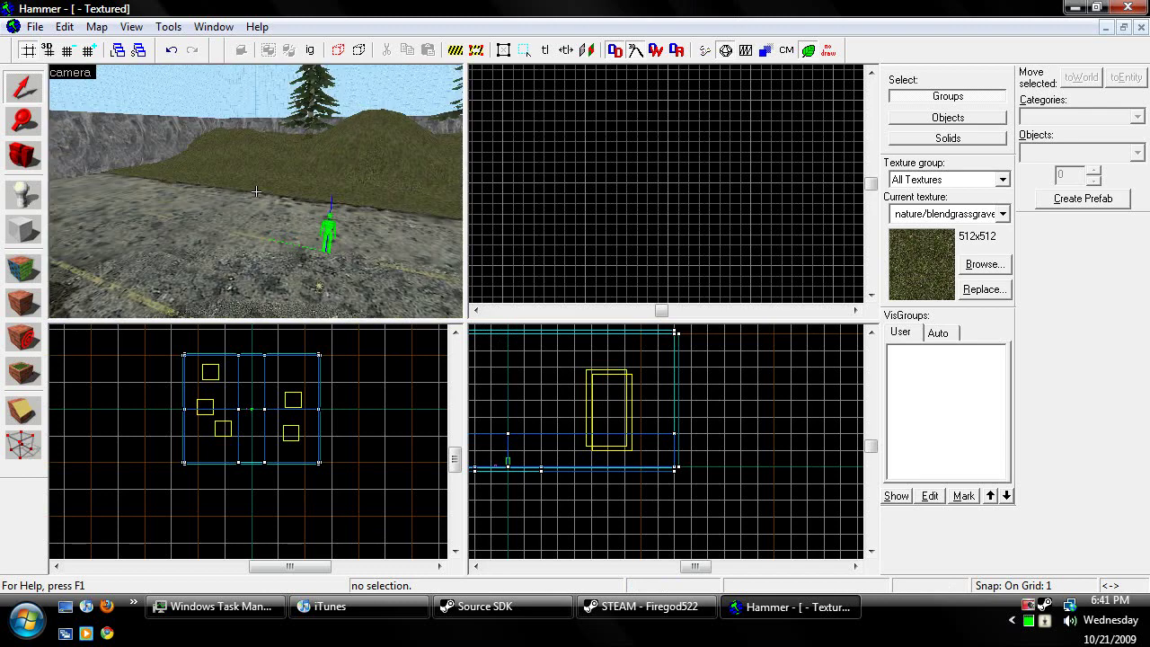
key(w)
key(z)
key(z)
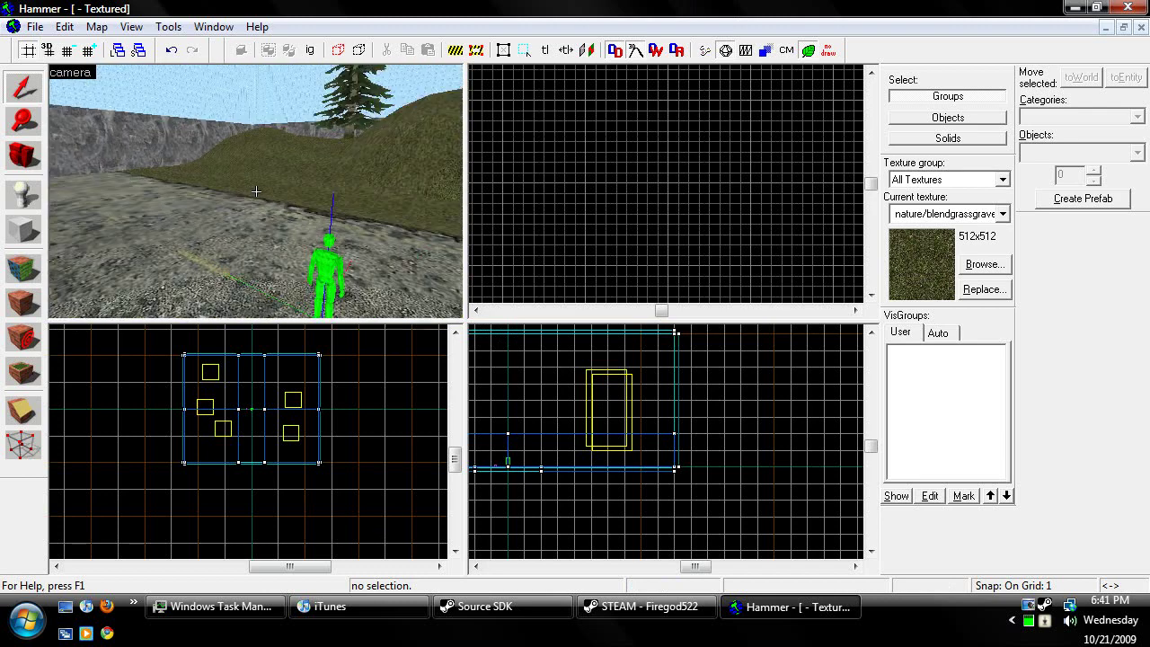
key(z)
key(z)
key(z)
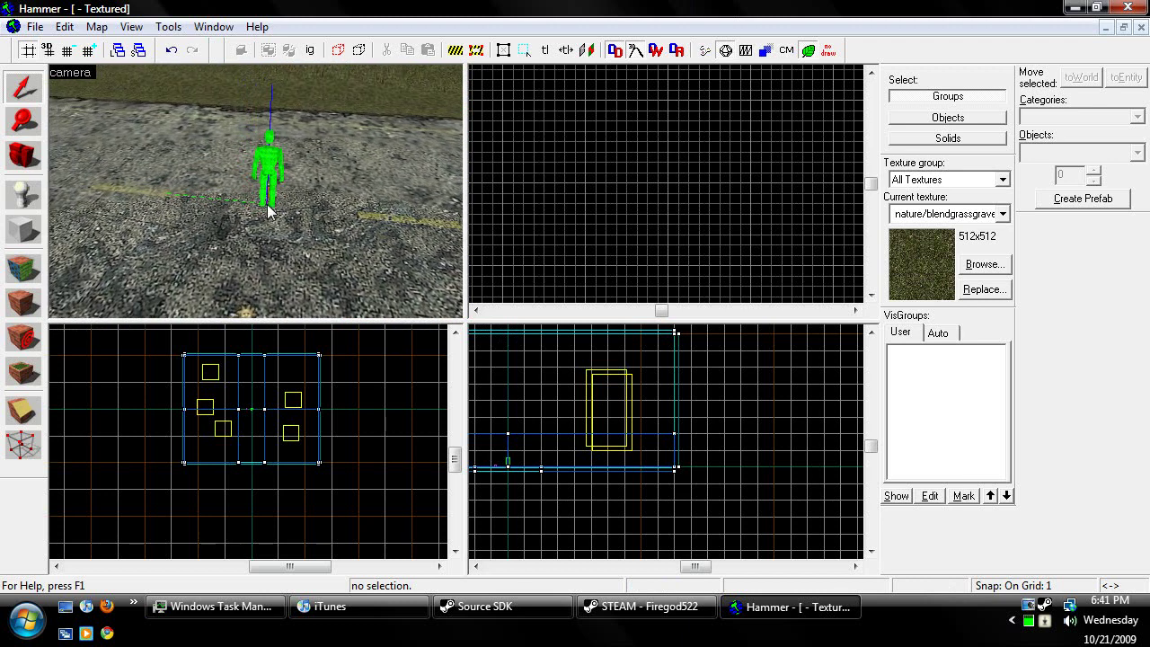
key(z)
key(s)
key(z)
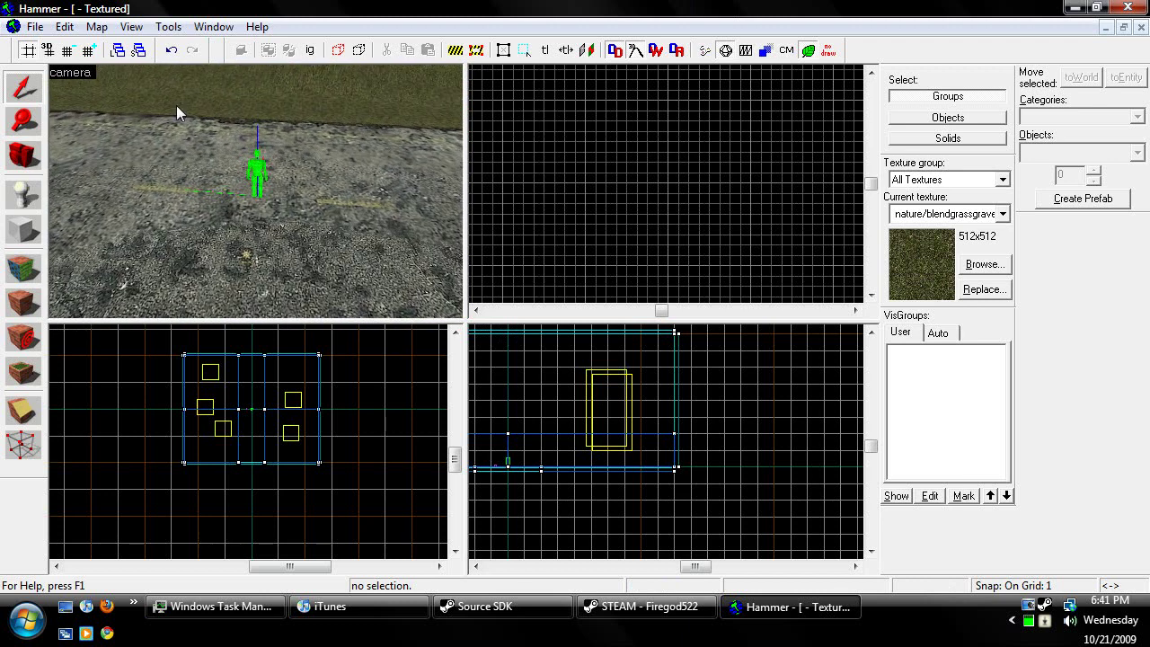
- Open the map properties and select the SkyBox Texture Name value to examine it
click(94, 29)
click(148, 349)
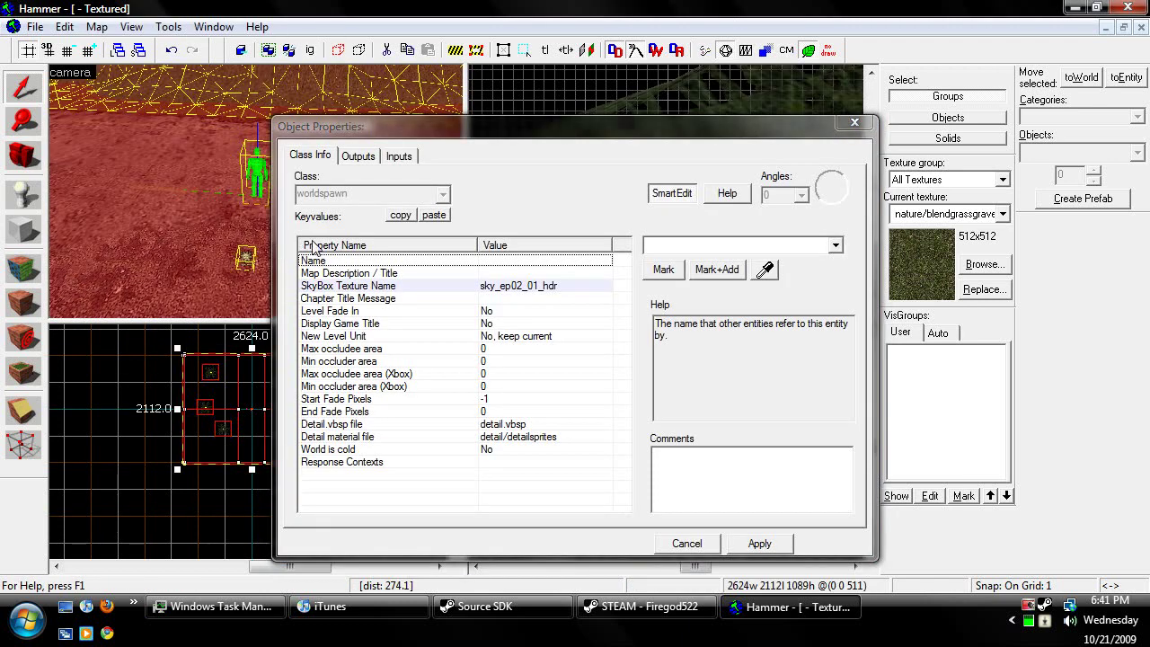
click(459, 288)
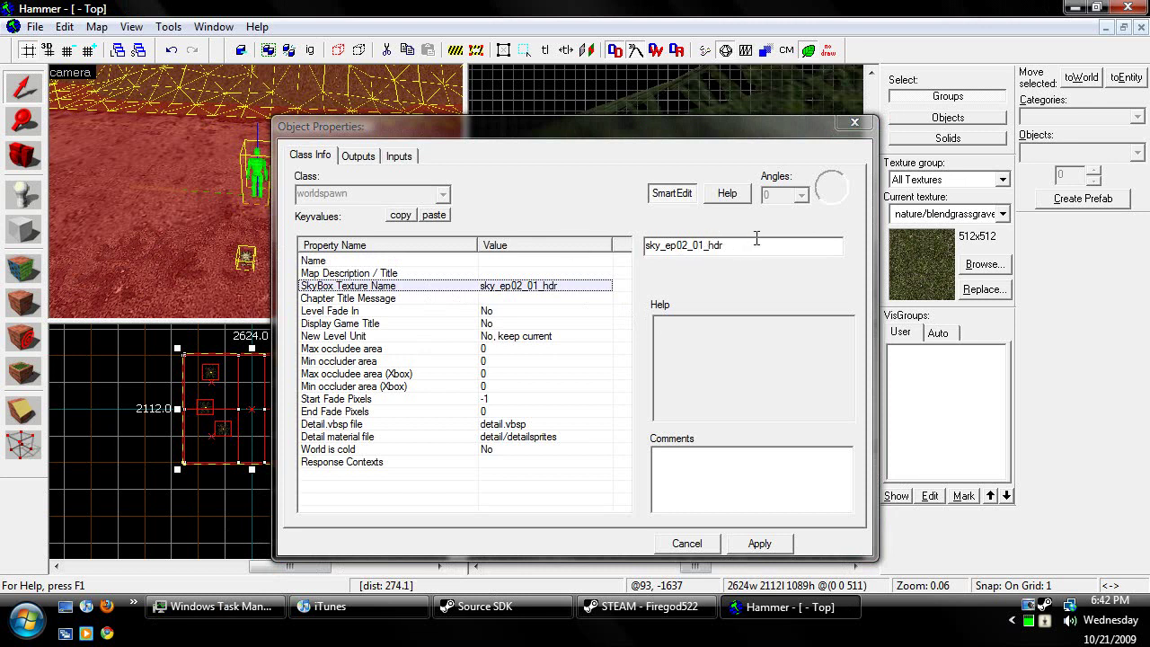
drag(745, 241, 620, 242)
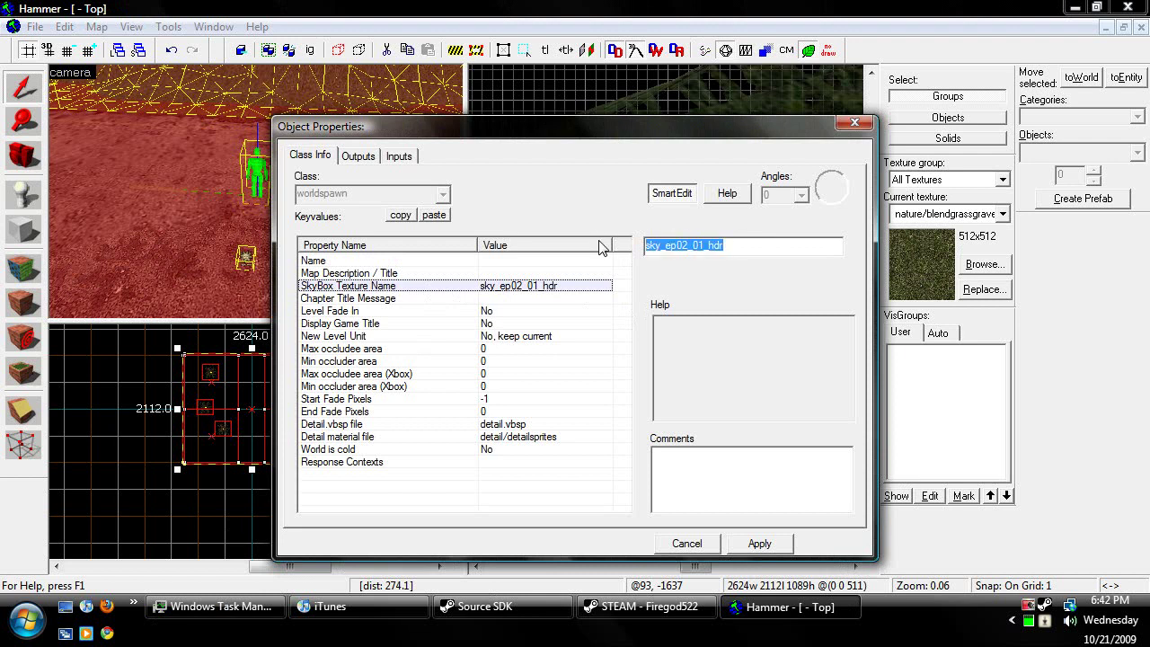
- Append Sky_day01_05_hdr to the SkyBox Texture Name as an example and remove it again
click(738, 251)
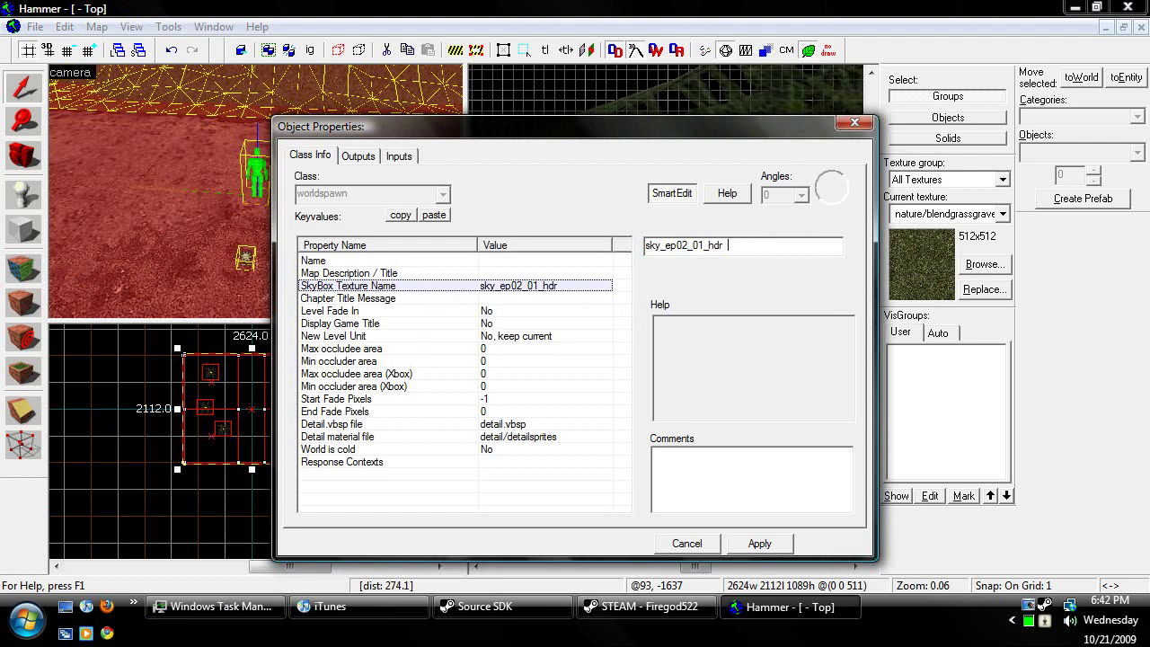
text(Skl)
text(_day0)
text(1_05)
text(_hdr)
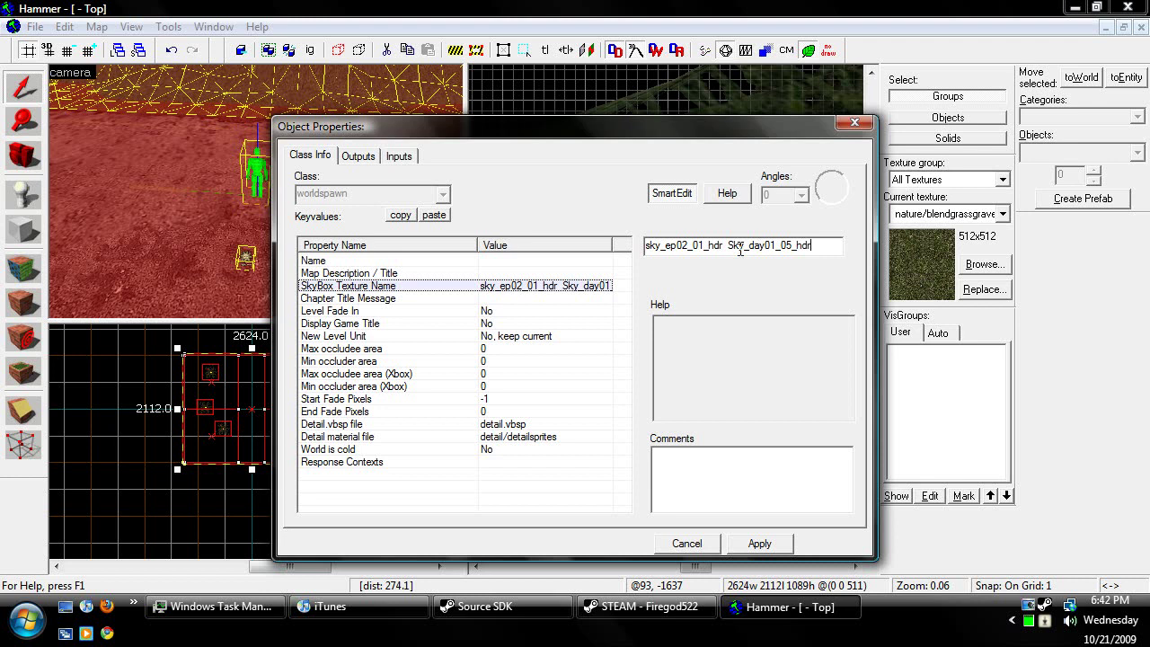
double_click(728, 246)
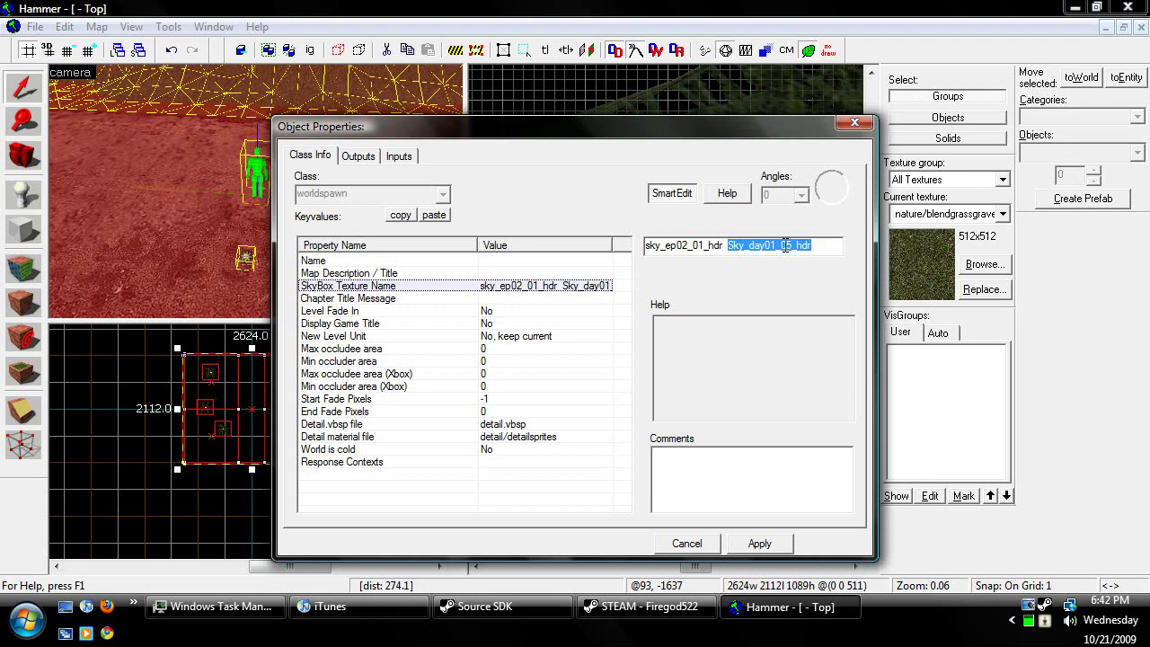
key(BackSpace)
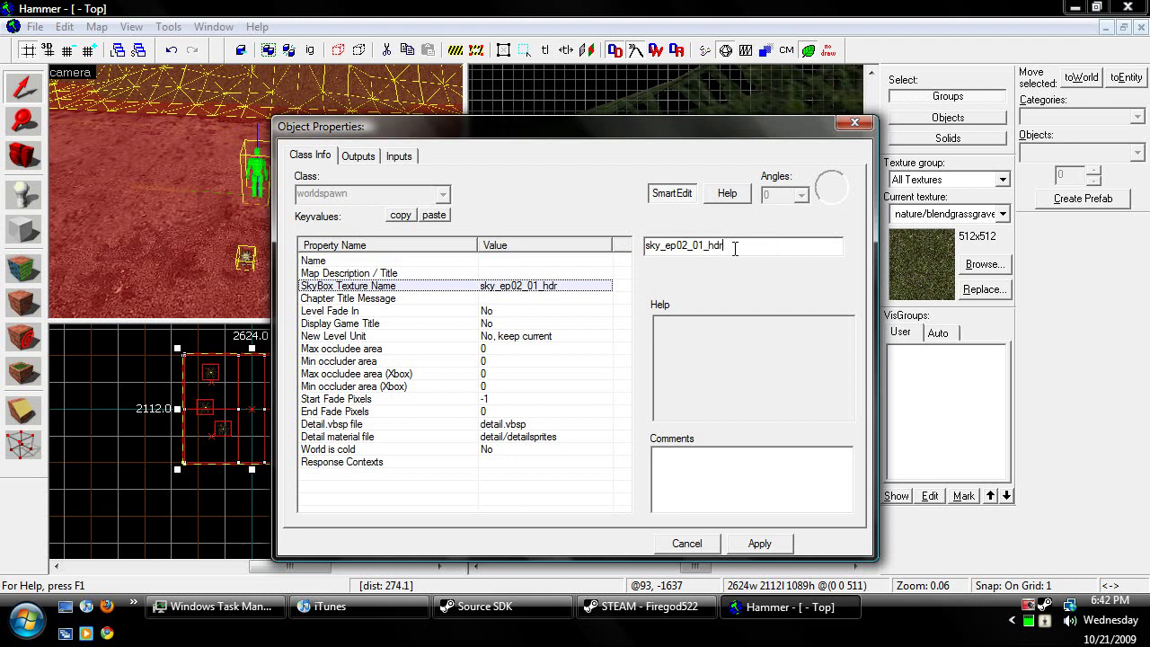
- Apply and close the map properties, and clear the selection of the world objects
click(772, 543)
click(854, 122)
scroll(787, 216, down, 10)
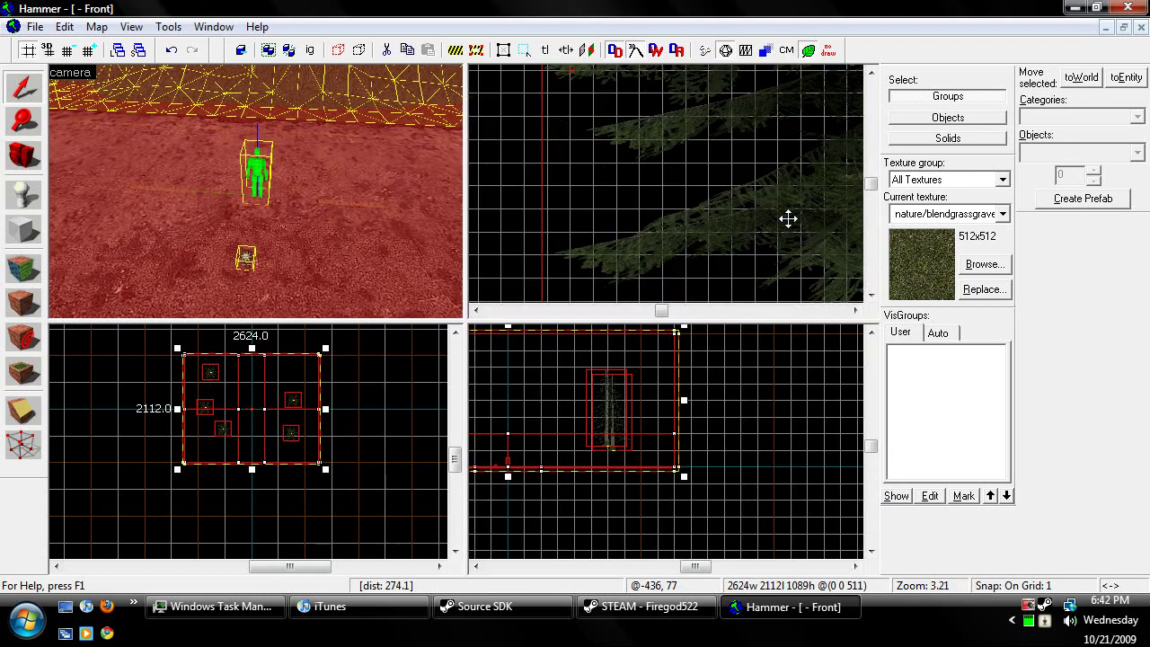
click(777, 285)
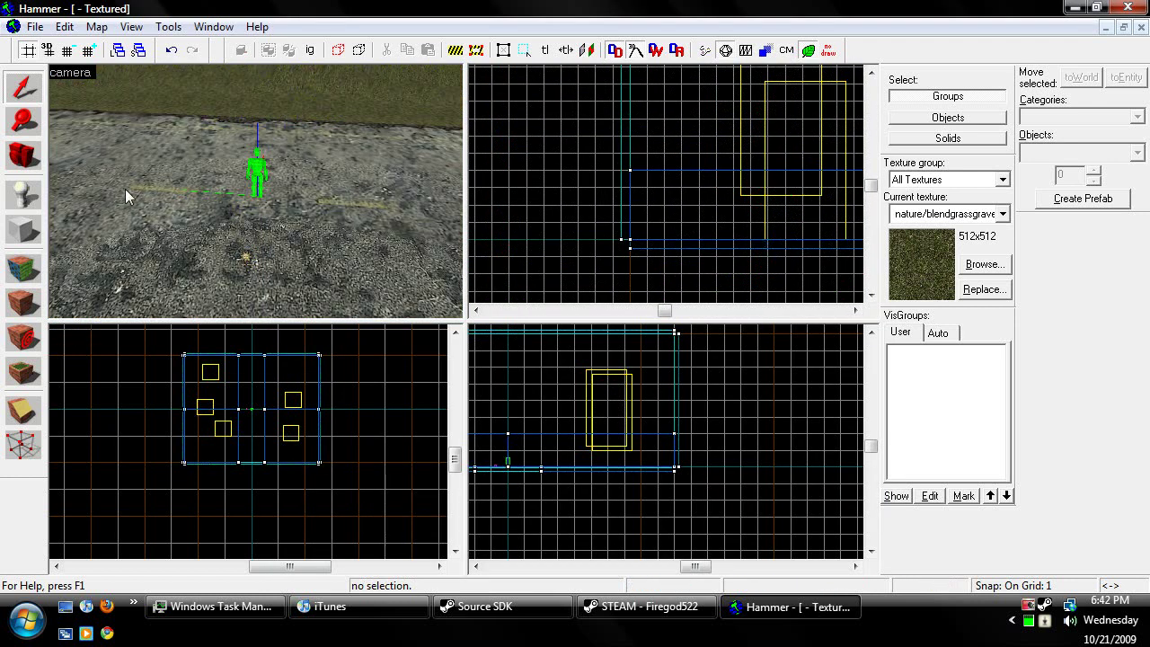
- Place a logic_auto entity on the road beside the player start and return to the Selection tool
key(z)
key(Down)
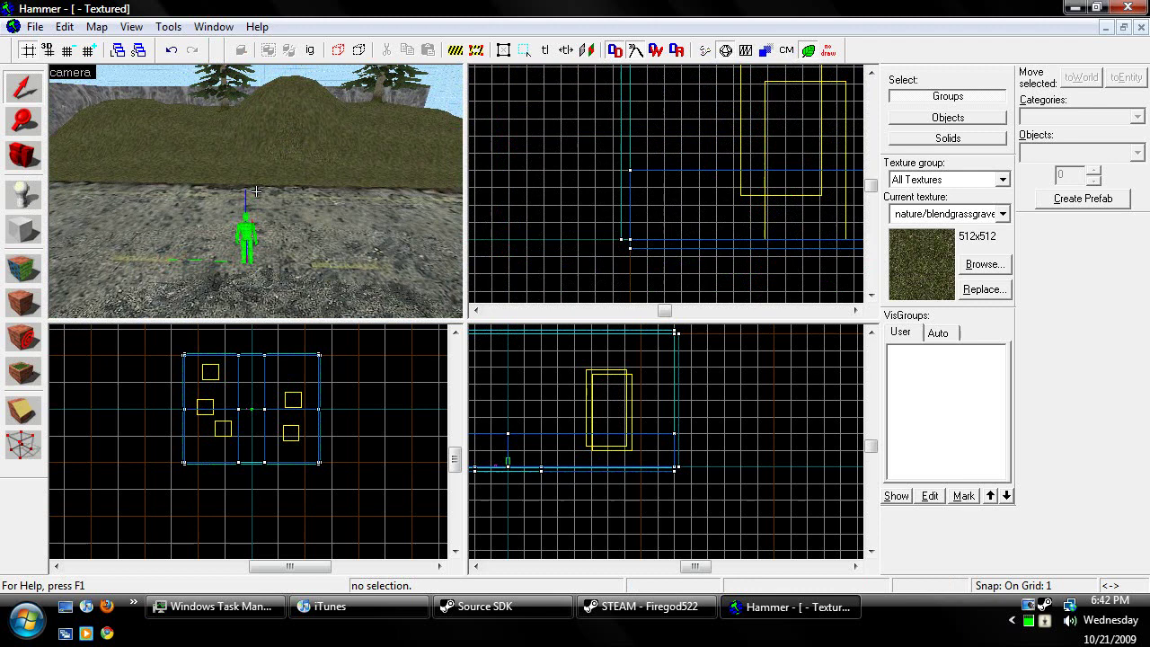
key(Left)
key(z)
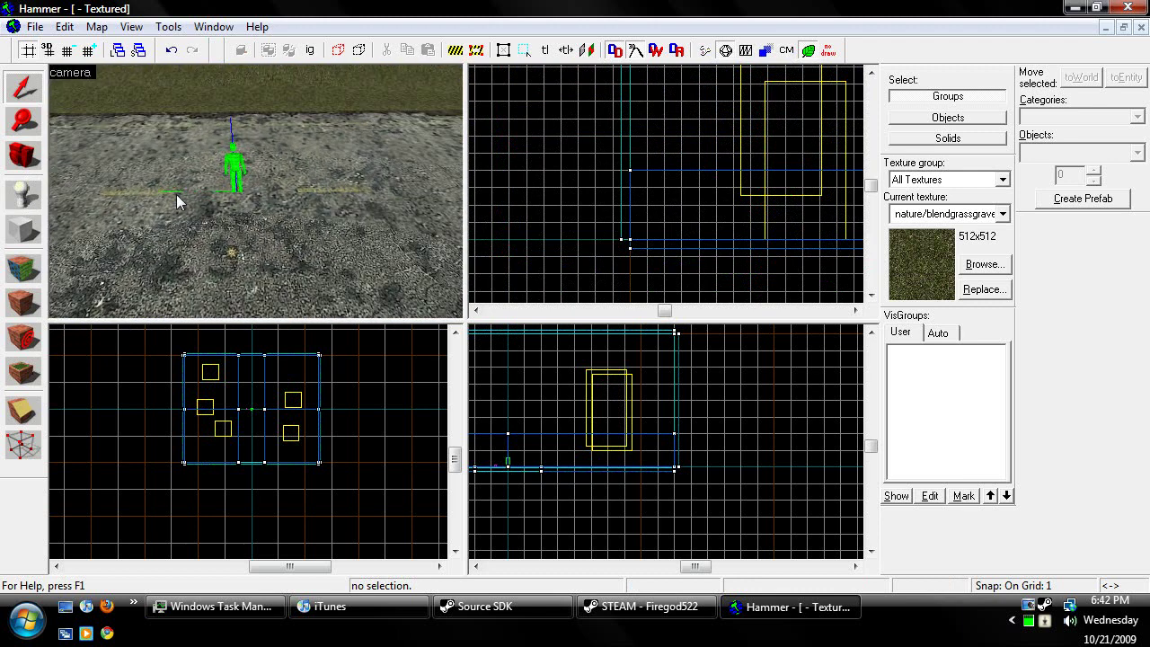
click(20, 199)
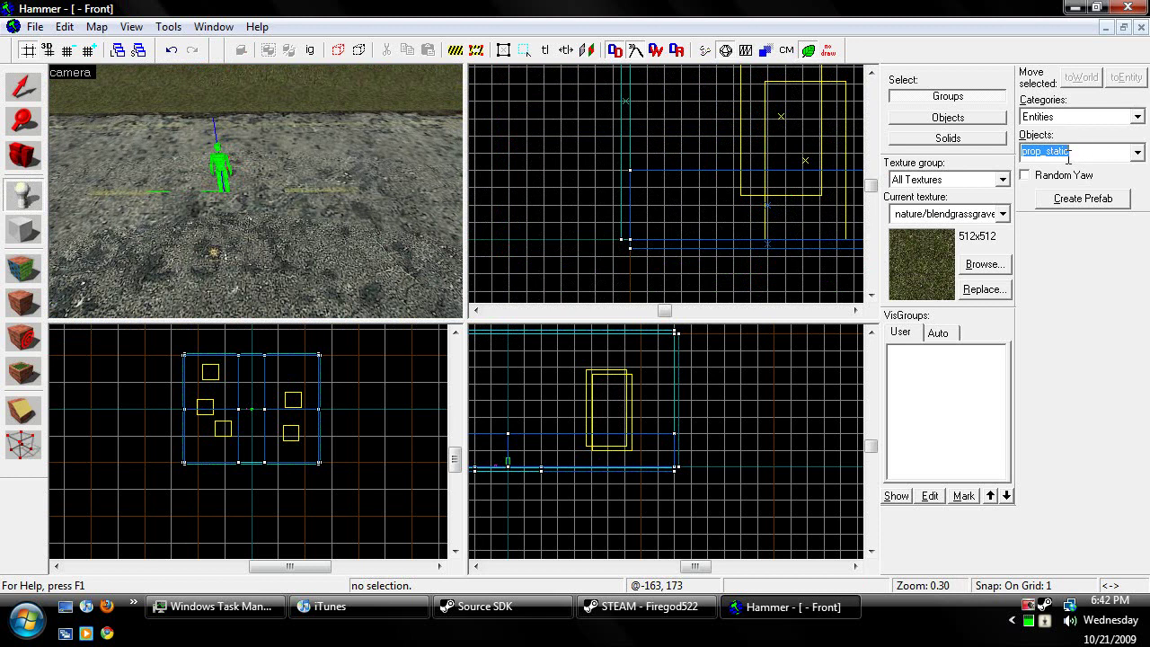
text(logic_auto)
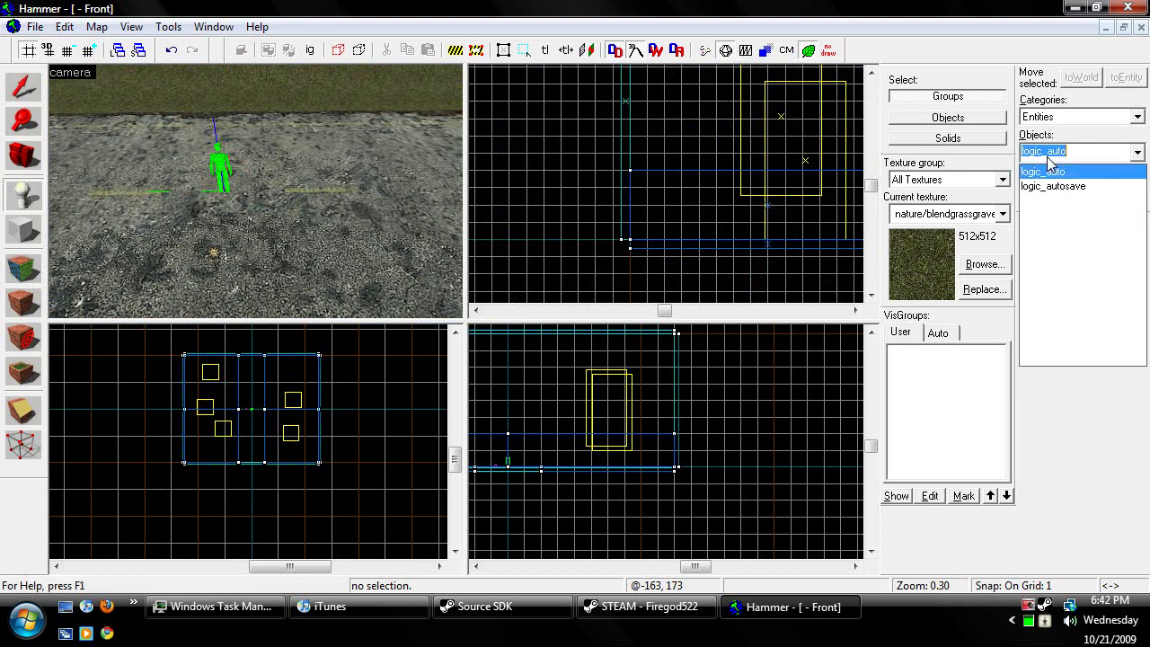
click(1042, 171)
click(342, 185)
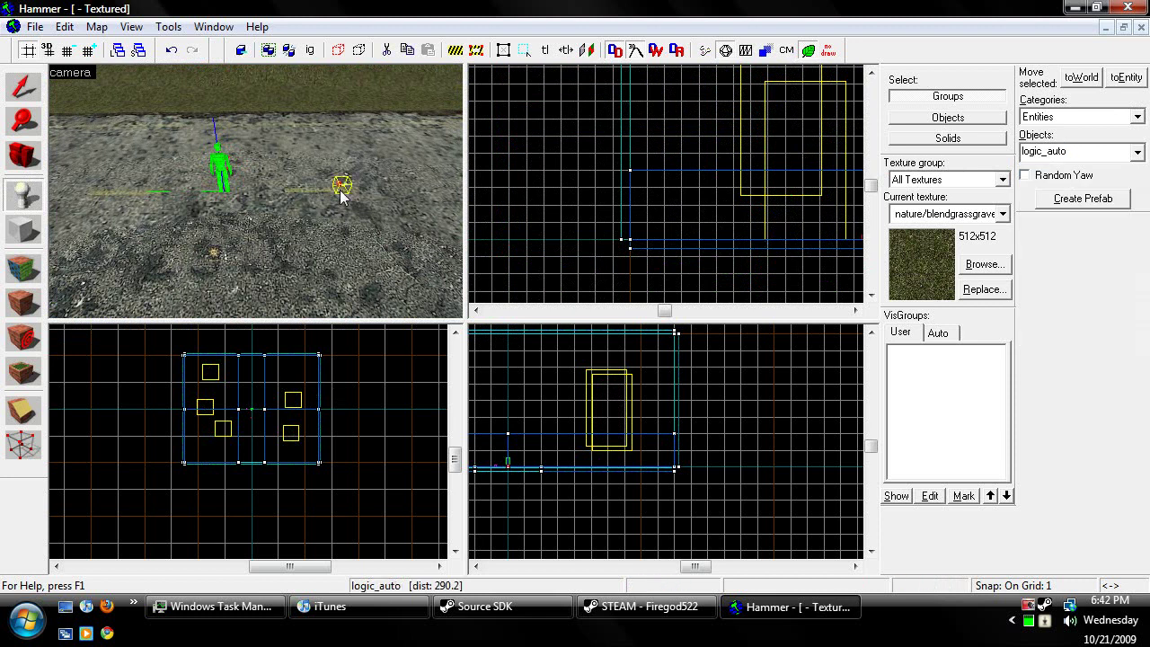
click(24, 87)
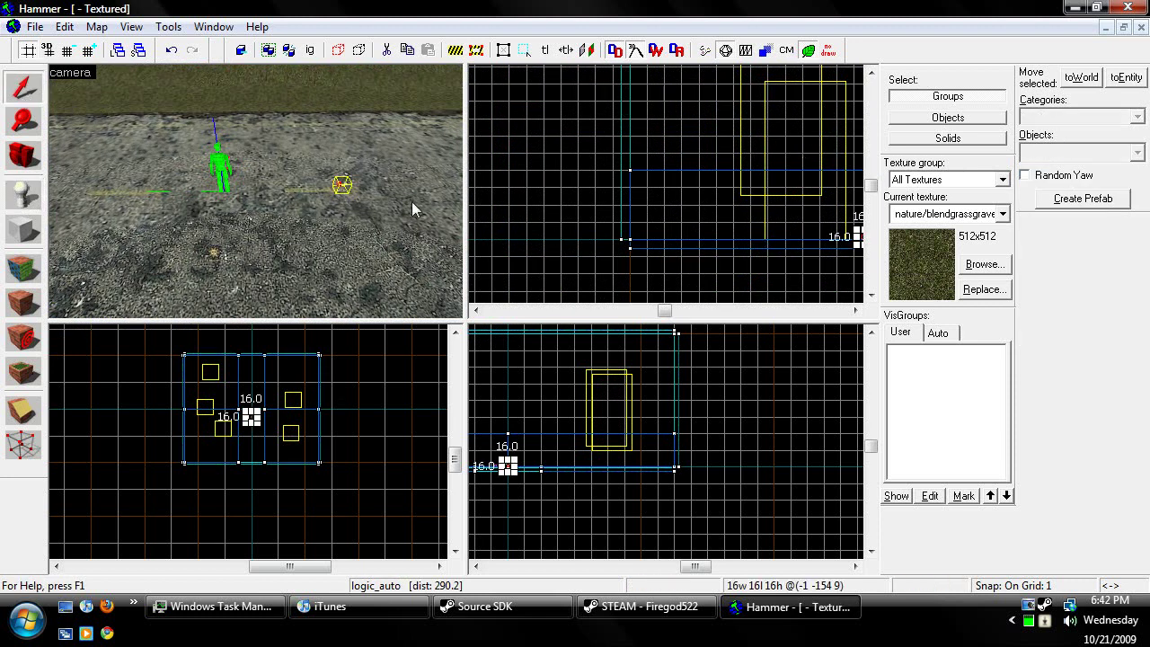
- Open the logic_auto entity's properties, look through its class info, outputs, inputs and flags, and close them
key(alt+Return)
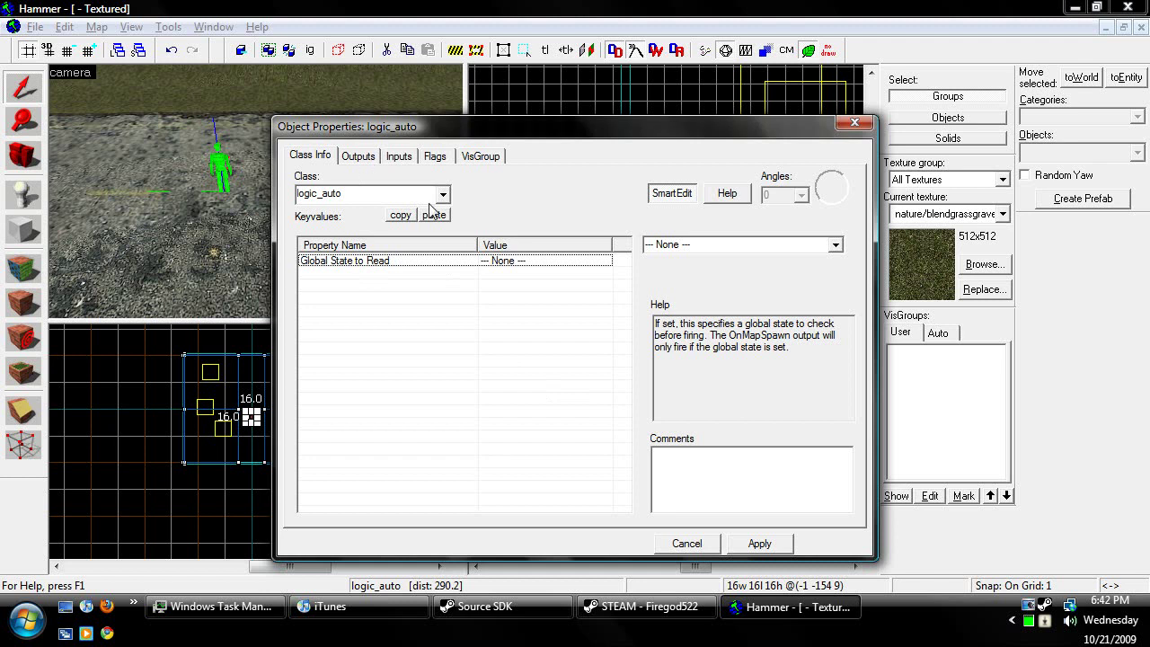
click(433, 157)
click(355, 156)
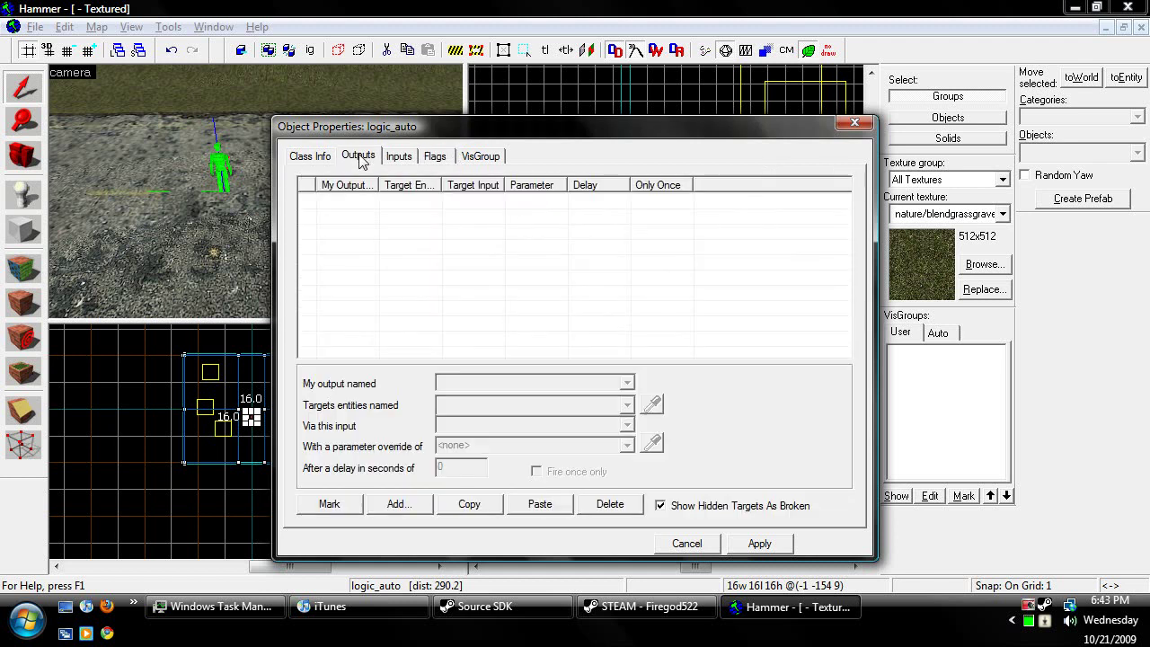
click(401, 157)
click(436, 156)
click(310, 157)
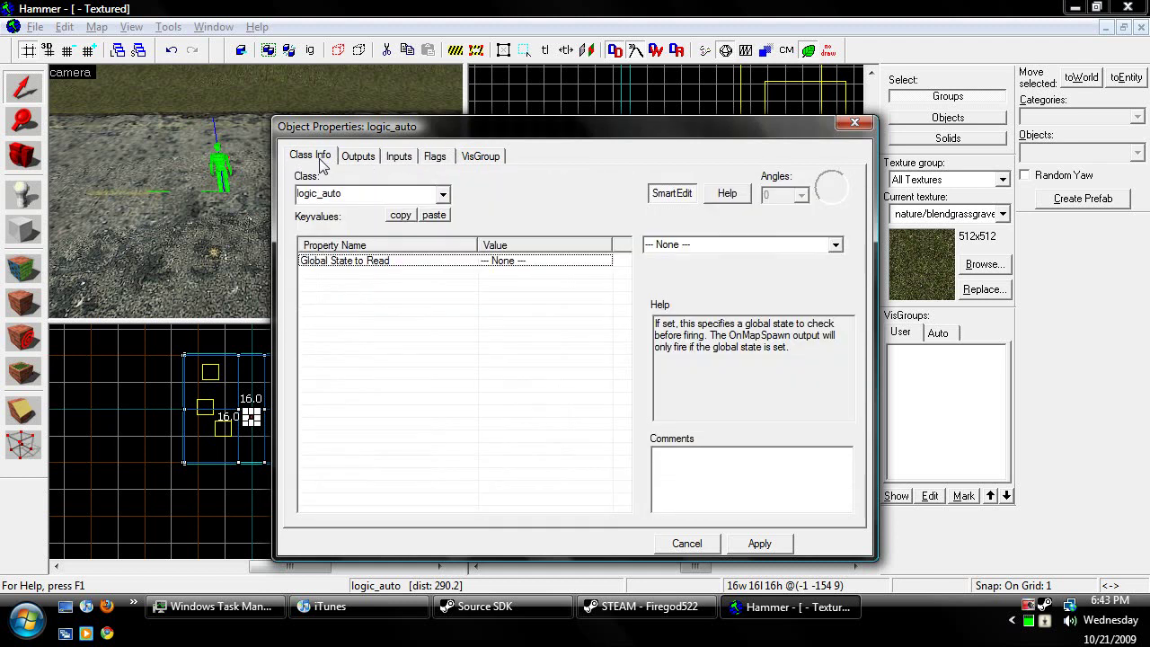
click(399, 156)
click(358, 156)
click(852, 119)
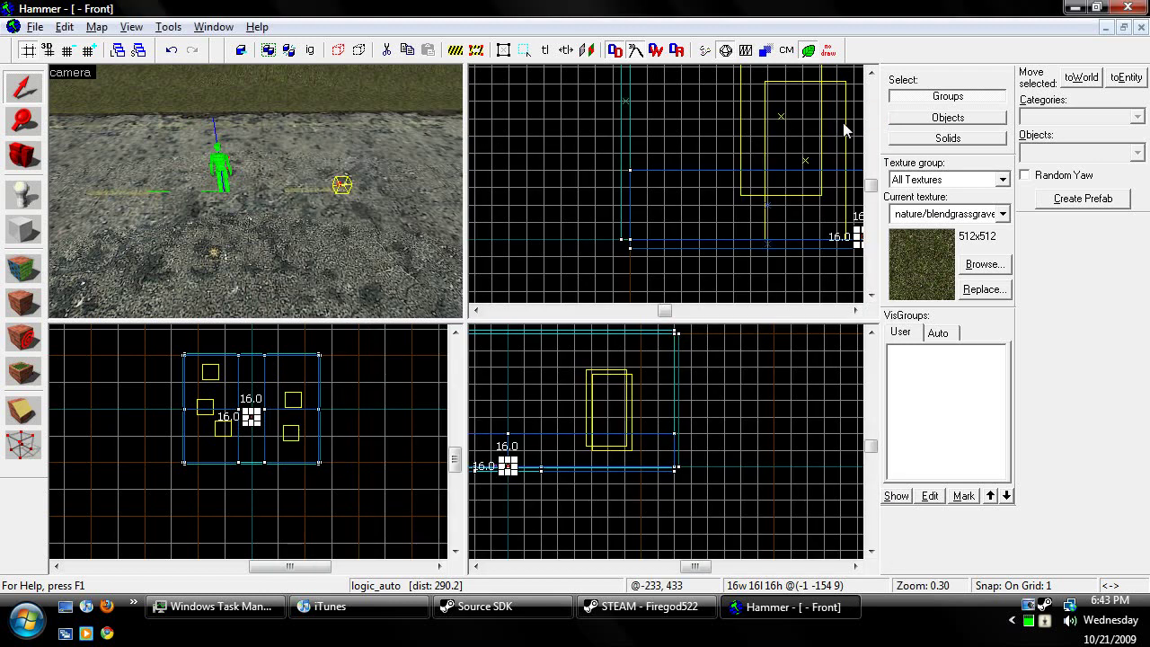
- Clear the logic_auto selection and place an env_tonemap_controller entity on the road beside the logic_auto
key(Escape)
click(340, 182)
click(412, 380)
key(d)
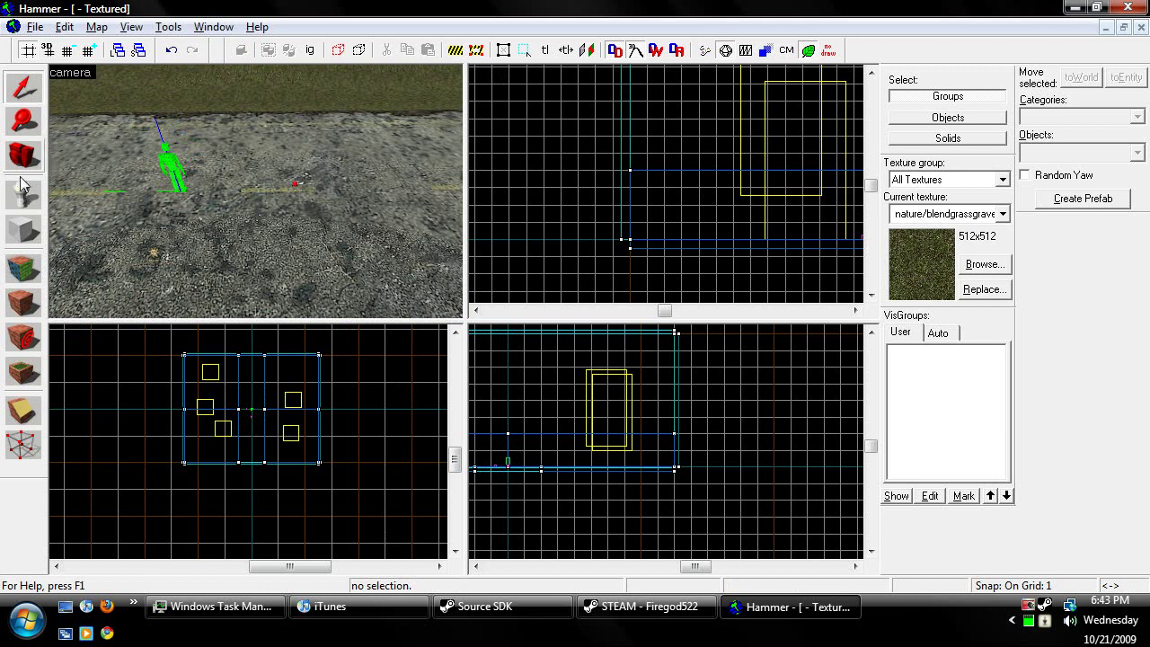
click(24, 193)
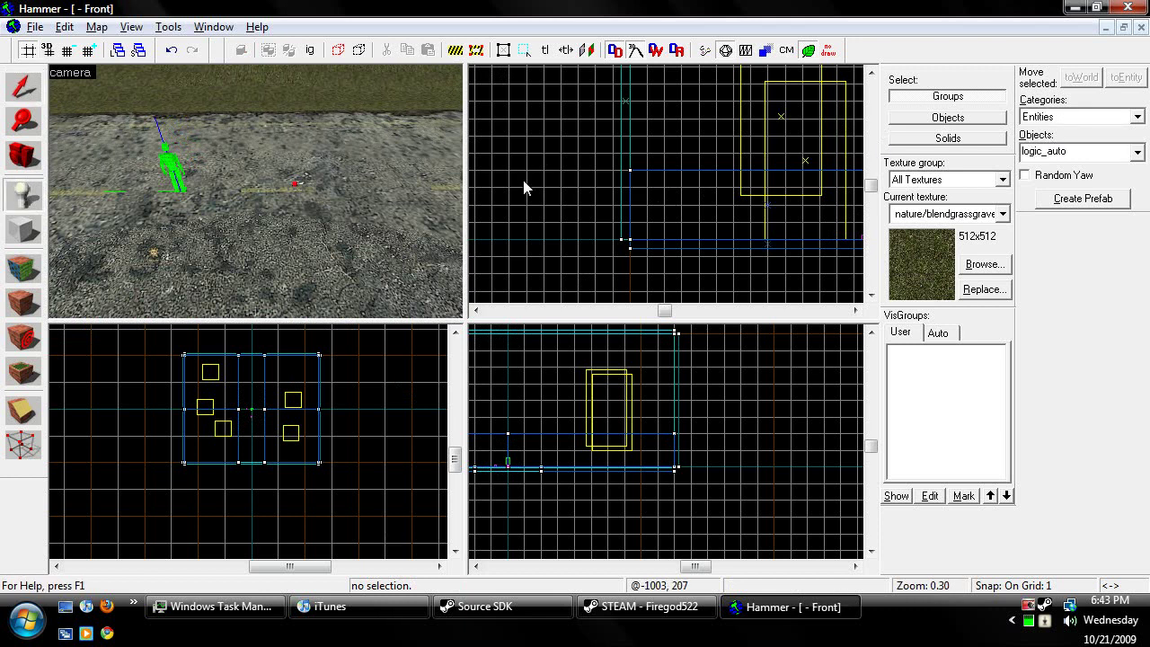
click(1112, 153)
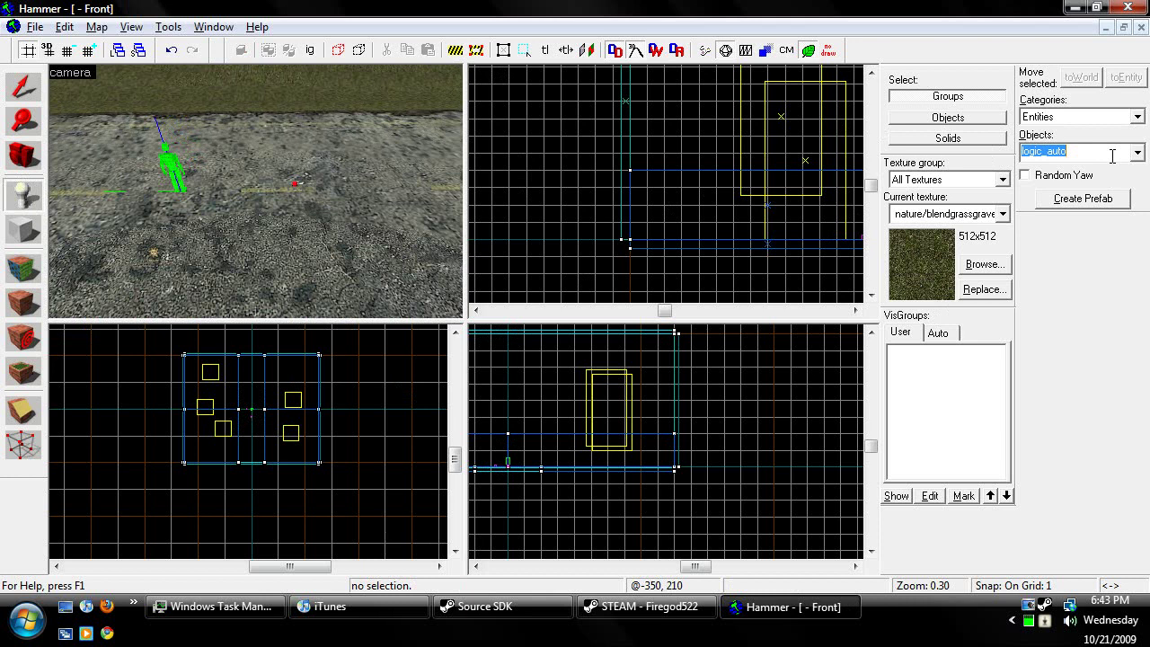
text(env)
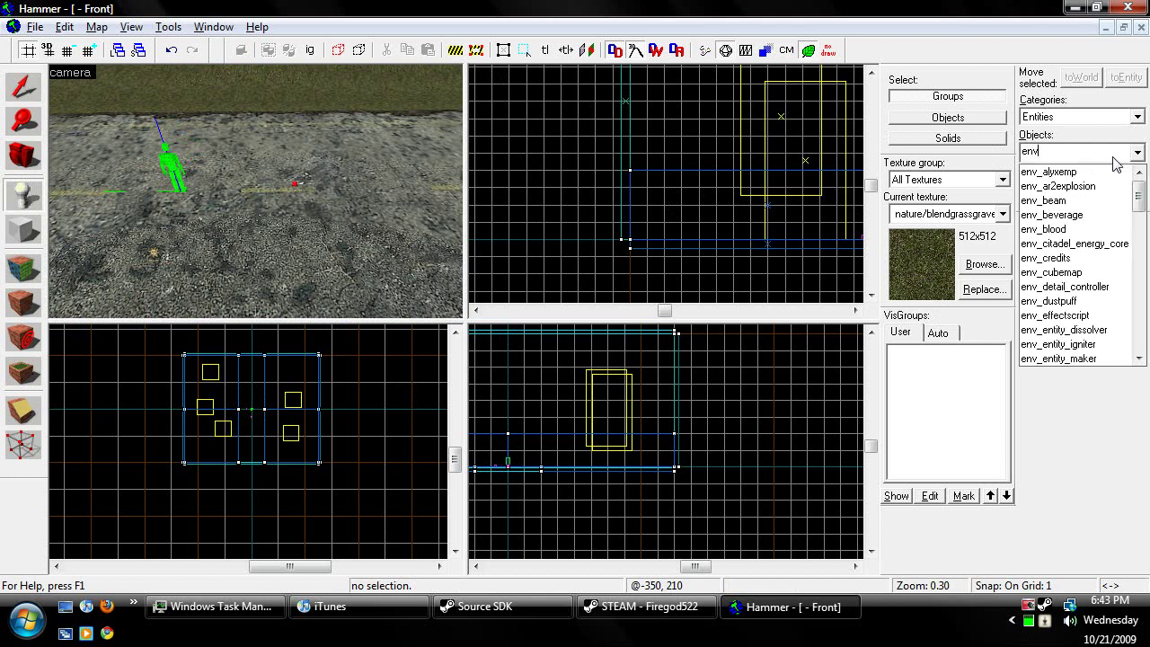
text(_tone)
key(Down)
key(Return)
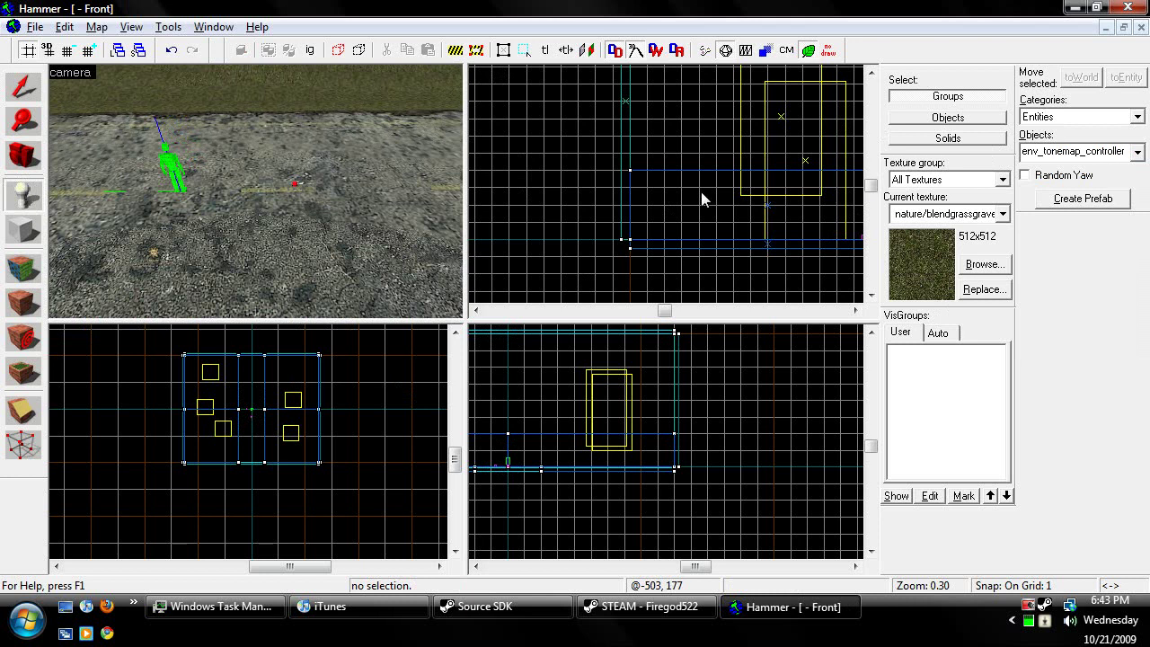
scroll(264, 402, up, 4)
click(313, 190)
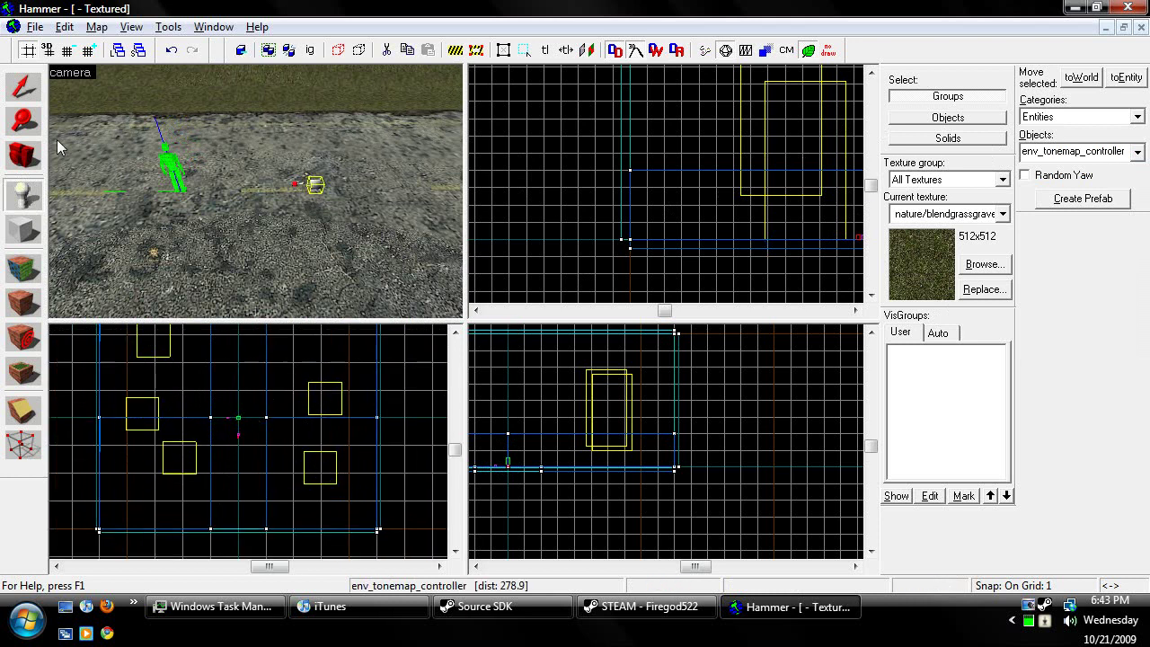
- Return to the Selection tool and bring up the object properties of the env_tonemap_controller
key(d)
click(25, 98)
double_click(258, 183)
key(w)
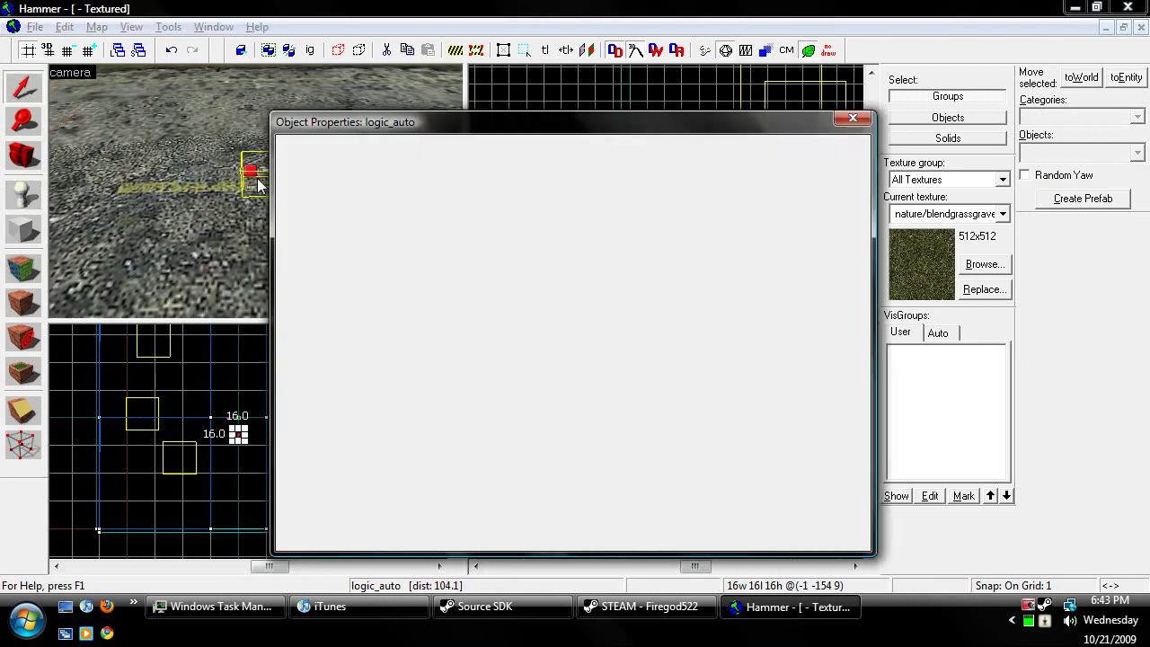
key(s)
key(d)
click(247, 179)
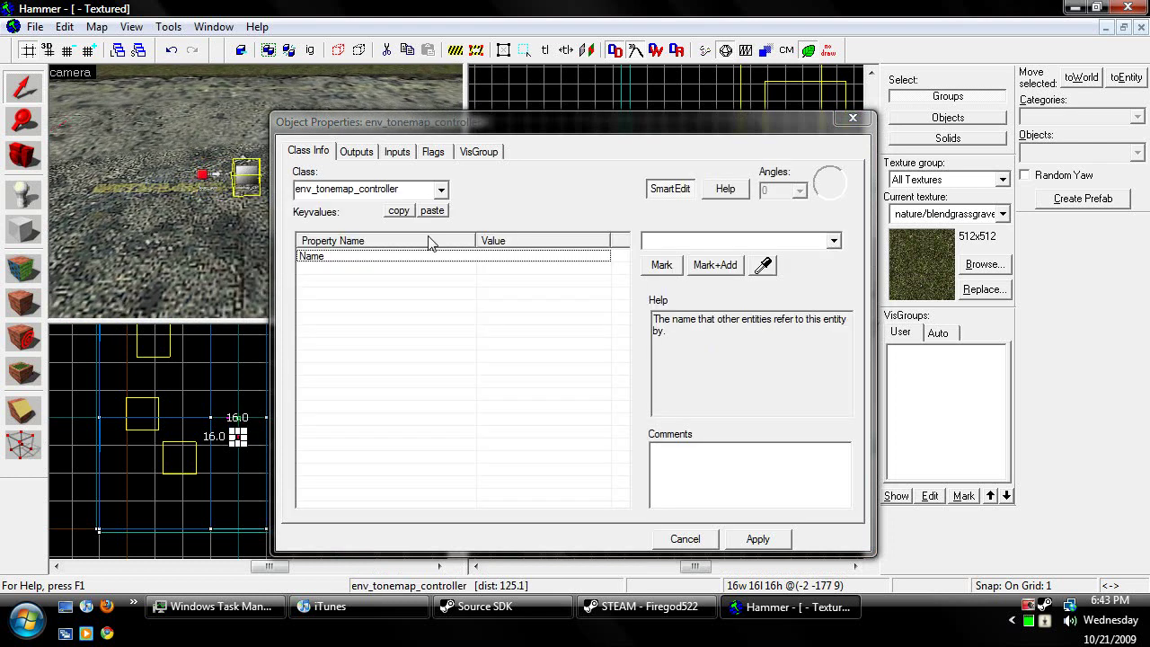
- Name the env_tonemap_controller Tonemap, apply it, and move the properties dialog clear of the camera view
click(656, 242)
text(Toni)
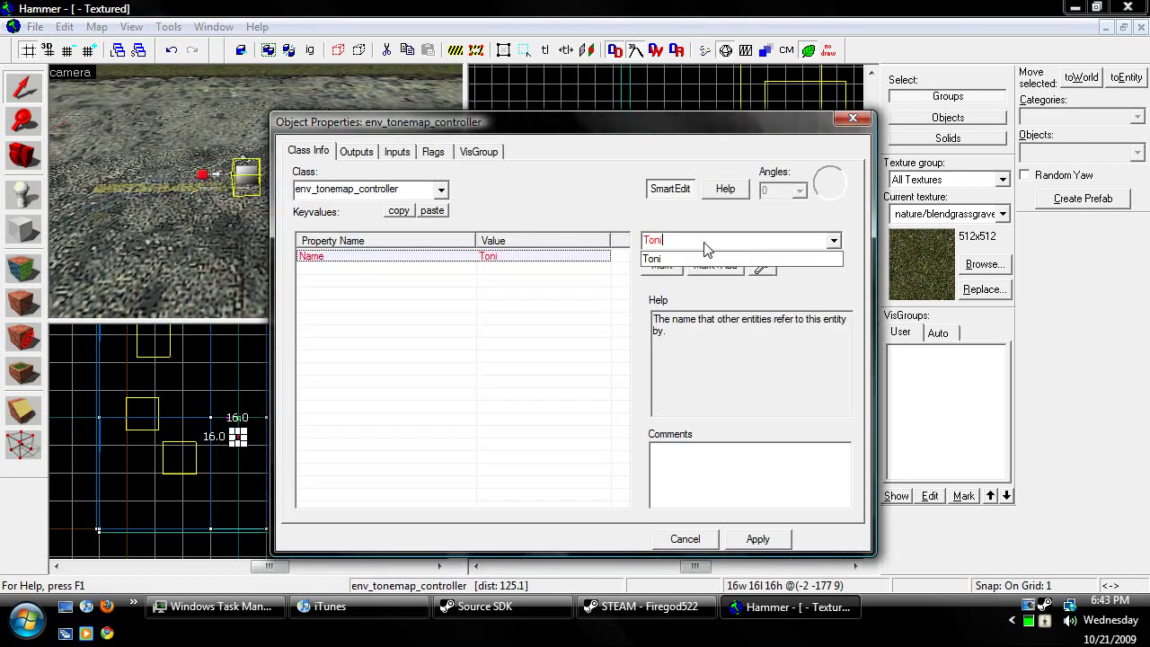
key(BackSpace)
text(emap)
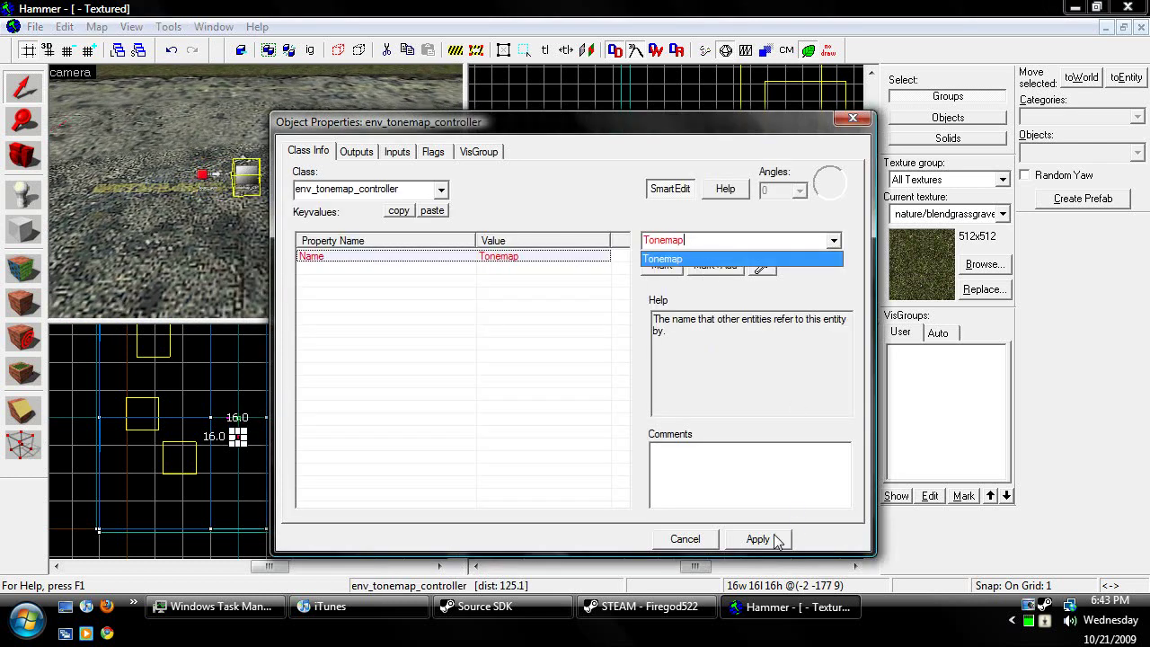
click(775, 539)
drag(504, 121, 623, 118)
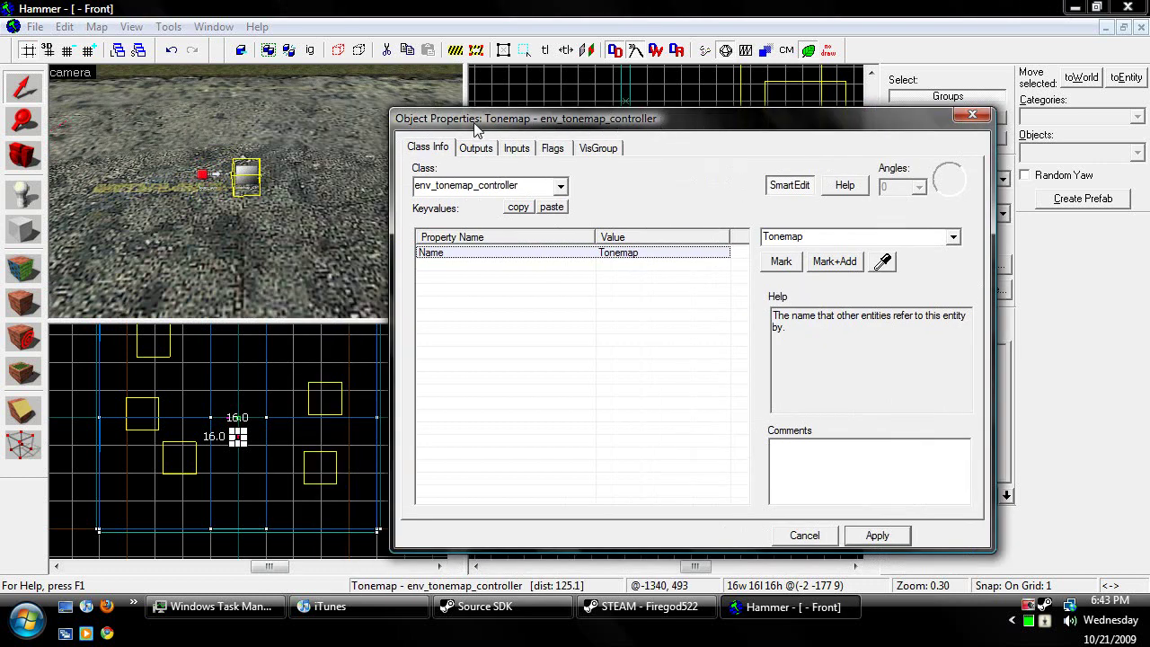
- Add an OnMapSpawn output to the logic_auto entity that targets Tonemap
click(217, 185)
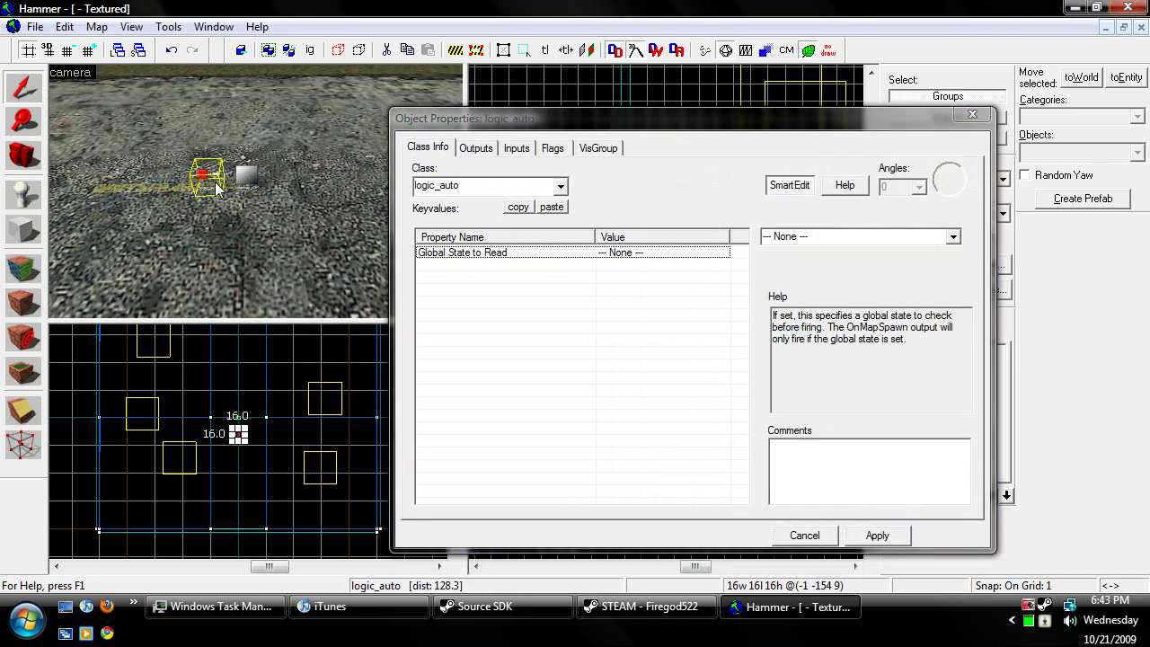
click(476, 154)
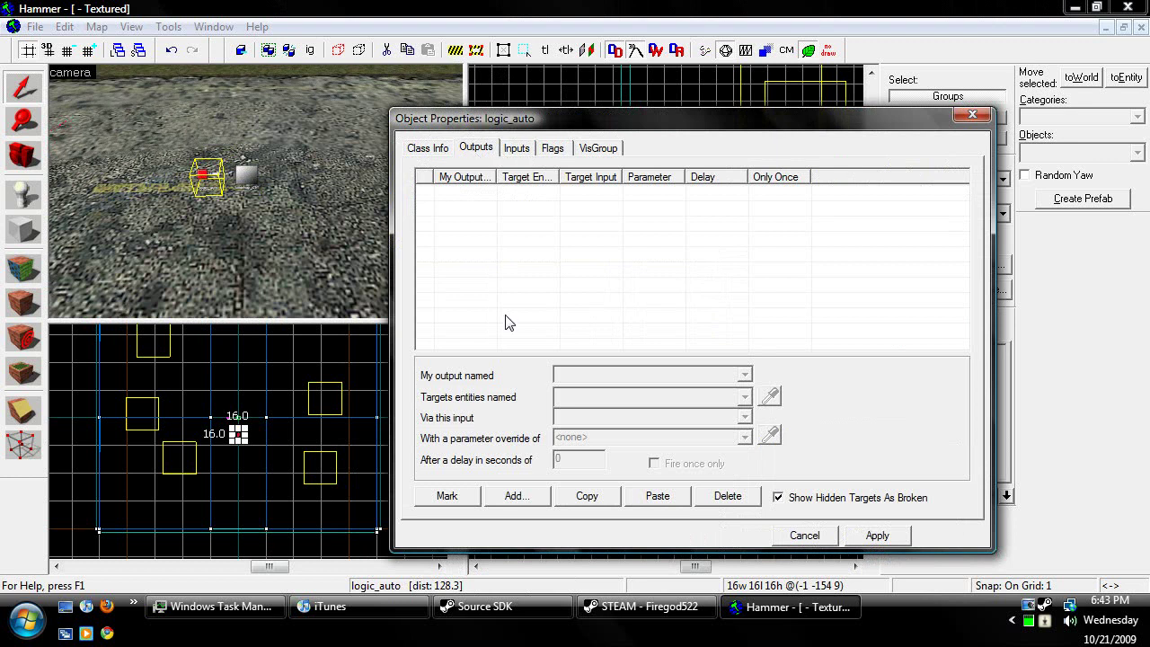
click(516, 497)
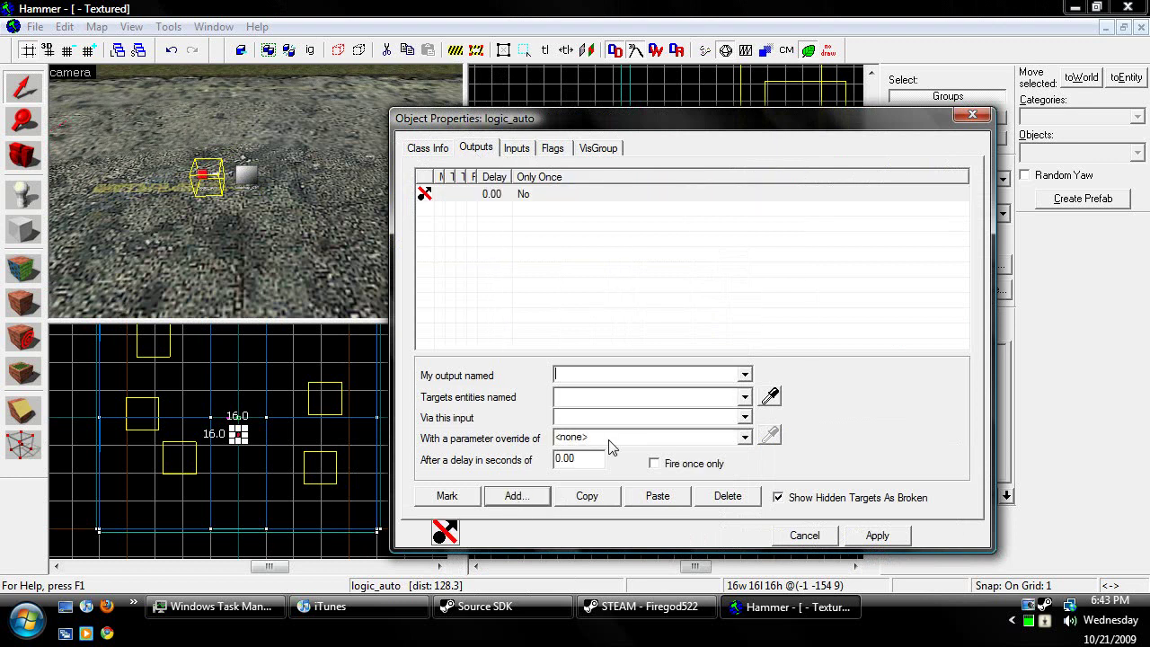
click(746, 376)
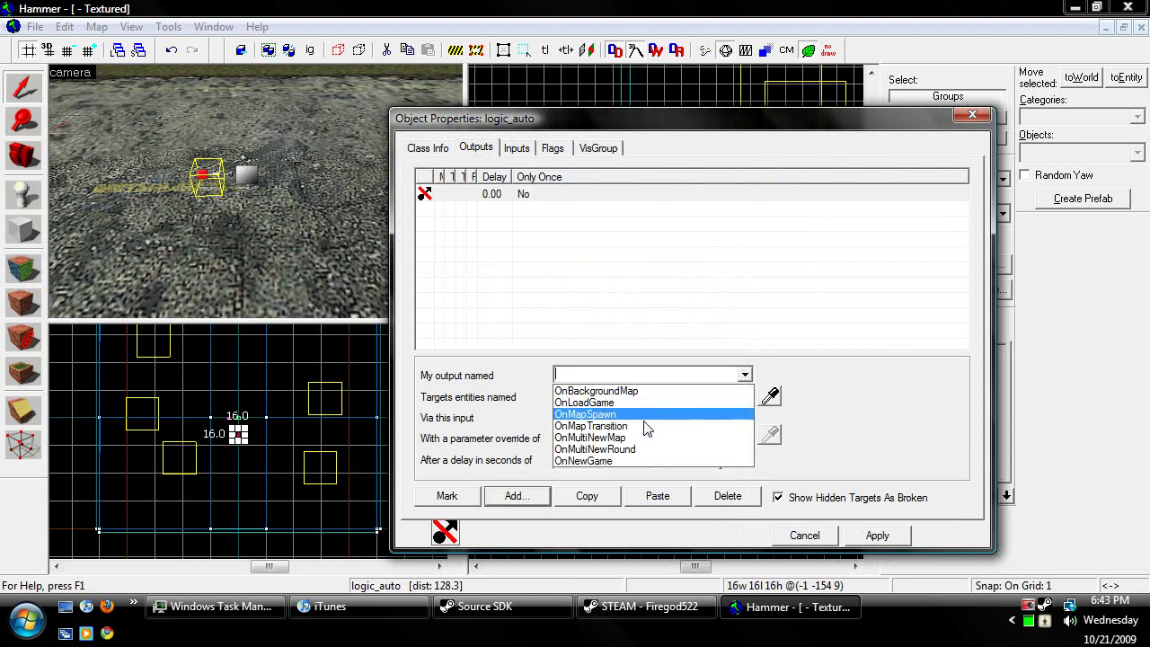
click(629, 415)
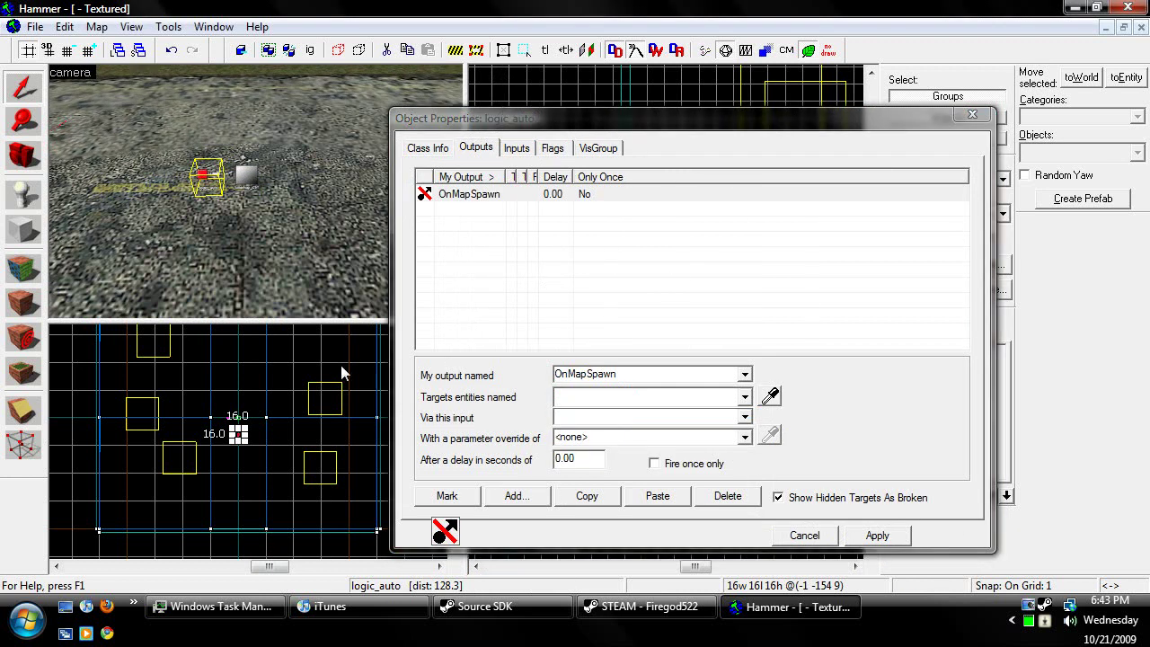
click(745, 398)
click(744, 398)
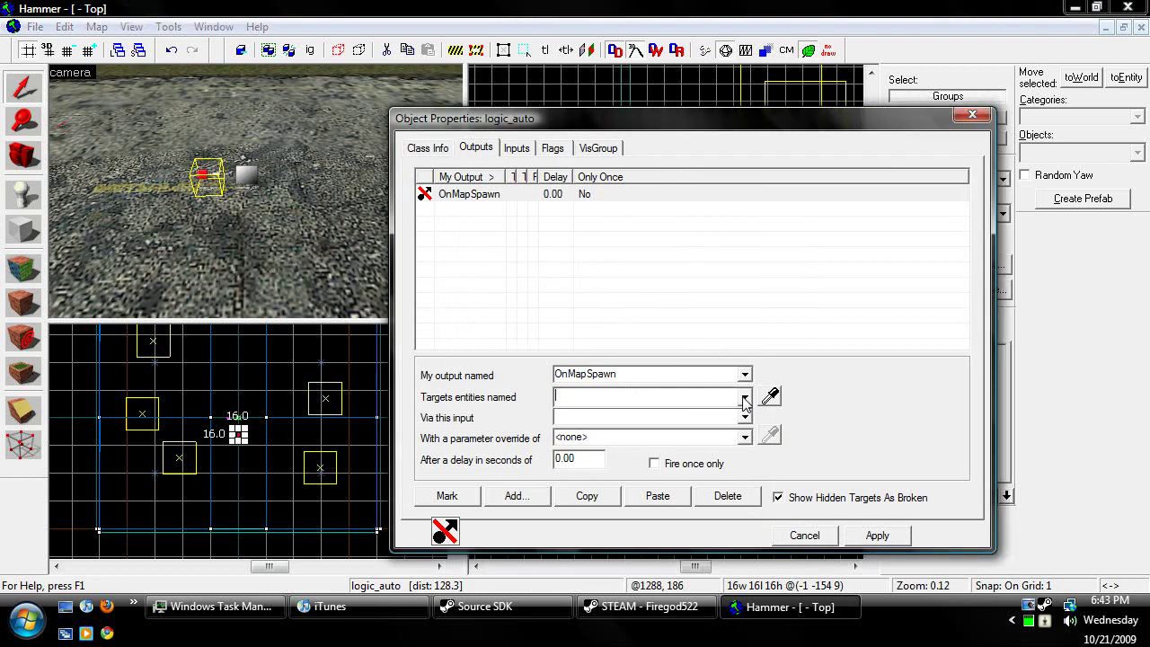
click(745, 398)
click(735, 416)
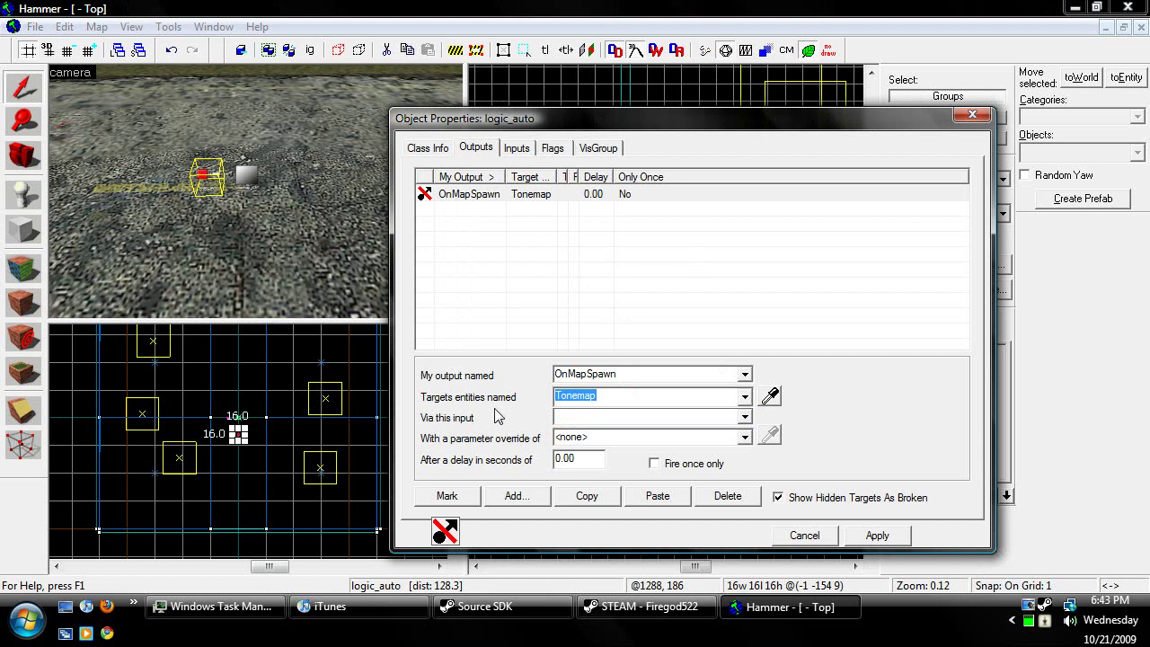
- Set the OnMapSpawn output's target input to SetAutoExposureMax
click(745, 417)
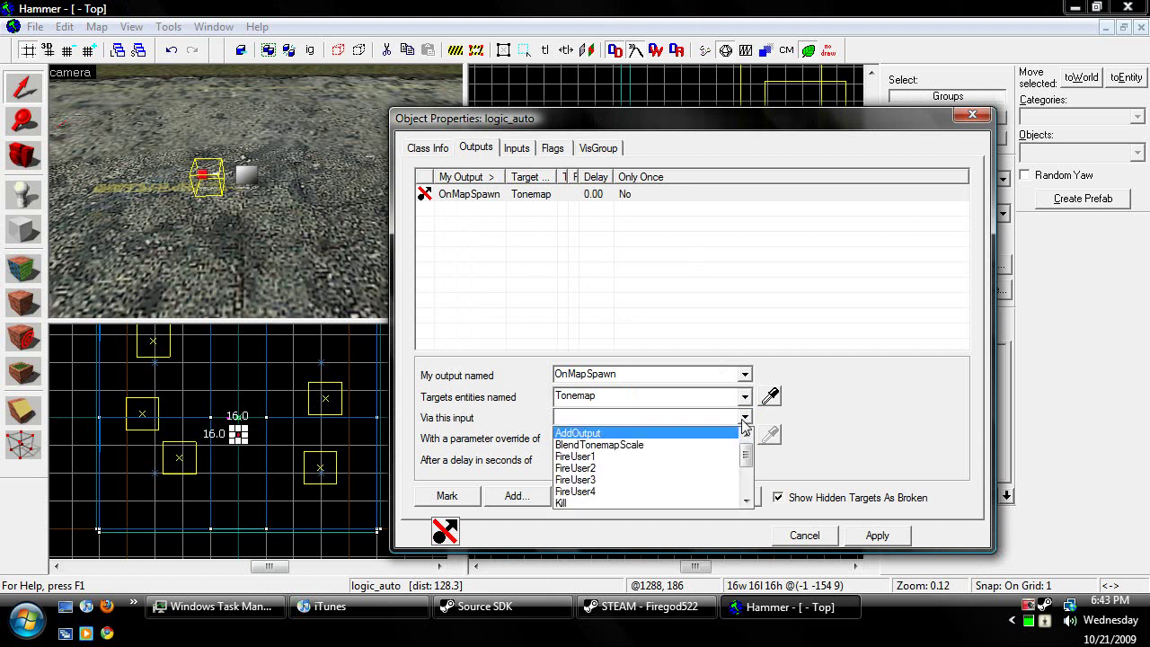
scroll(728, 449, down, 2)
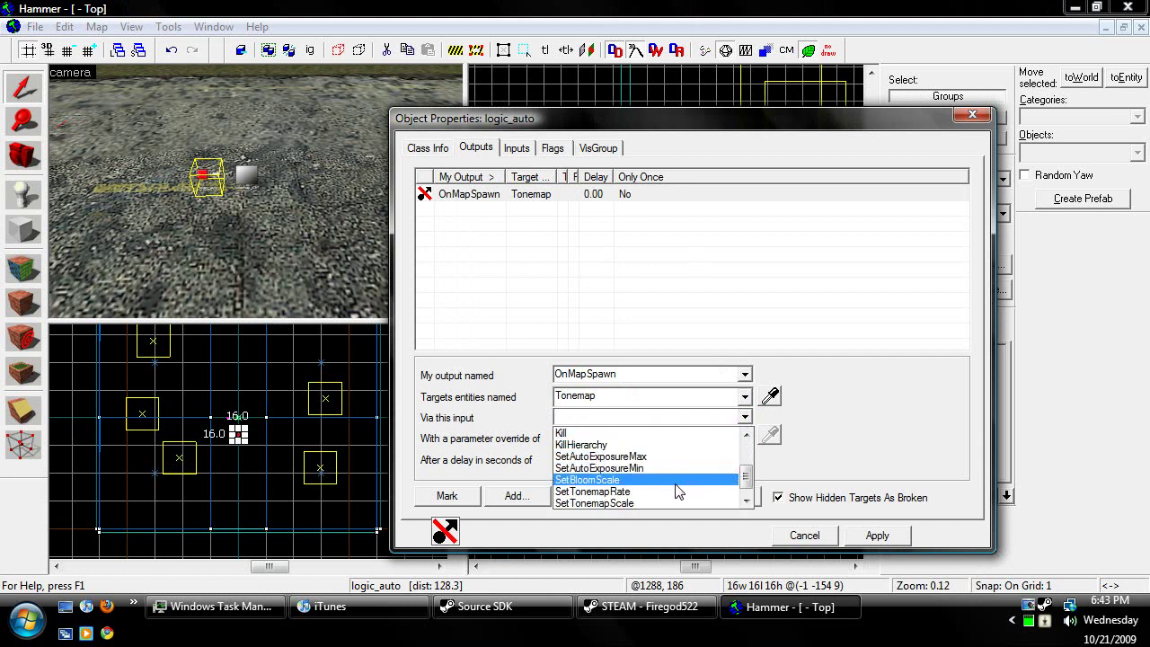
scroll(661, 493, down, 1)
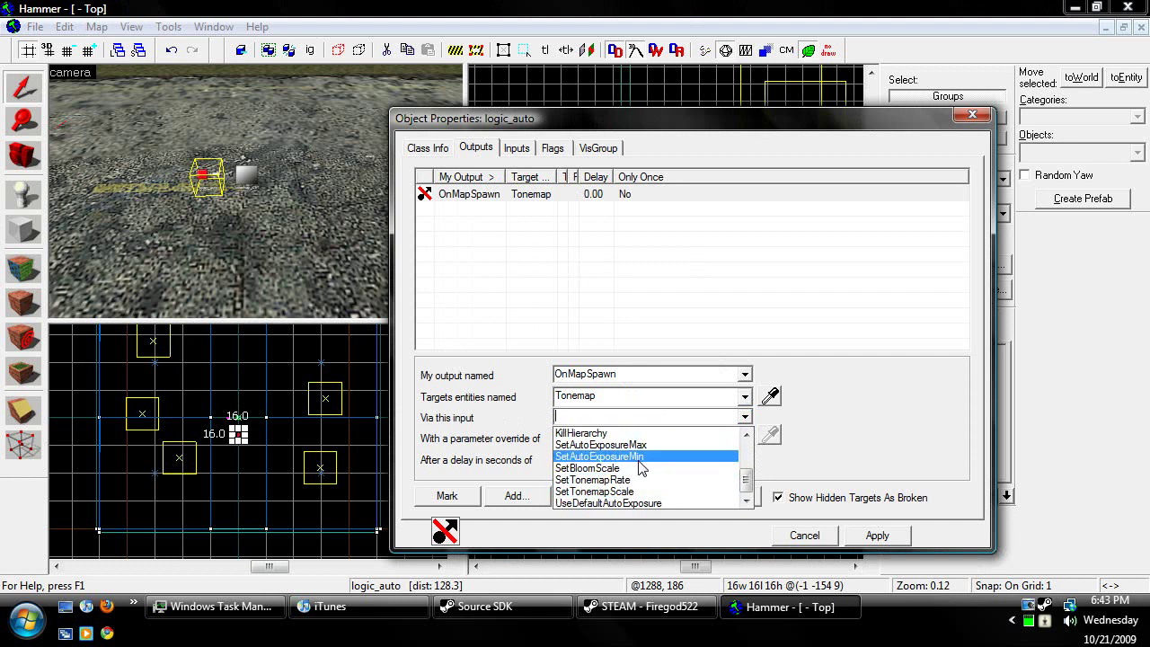
click(647, 446)
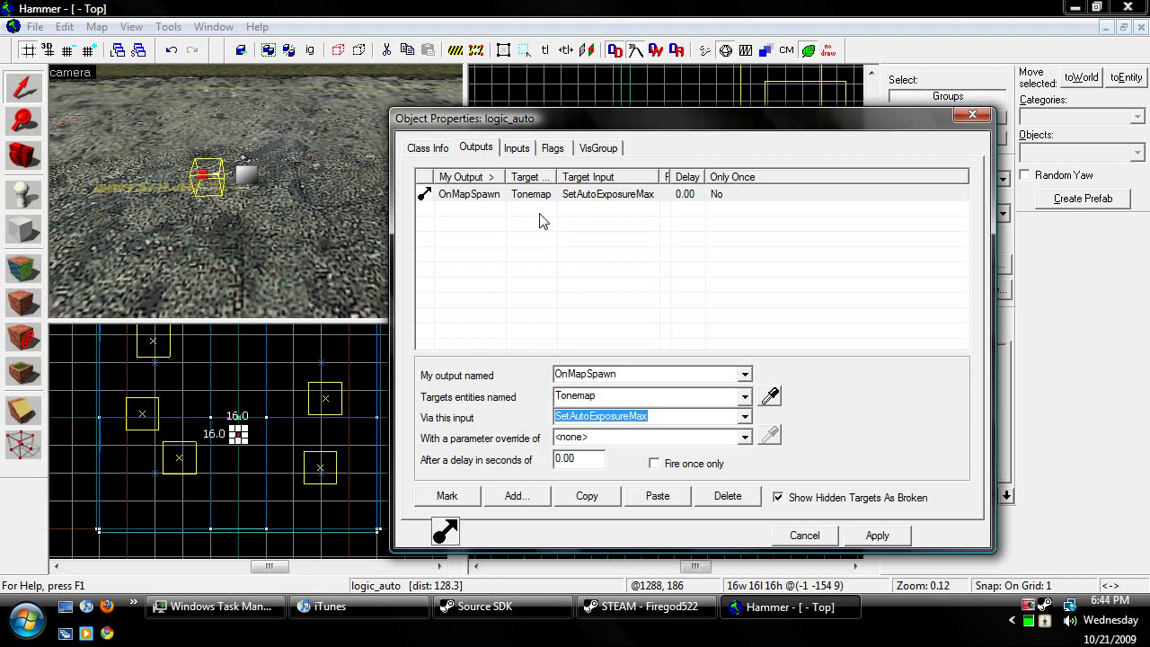
- Give the SetAutoExposureMax output a parameter override of 1.5 and apply it
click(623, 438)
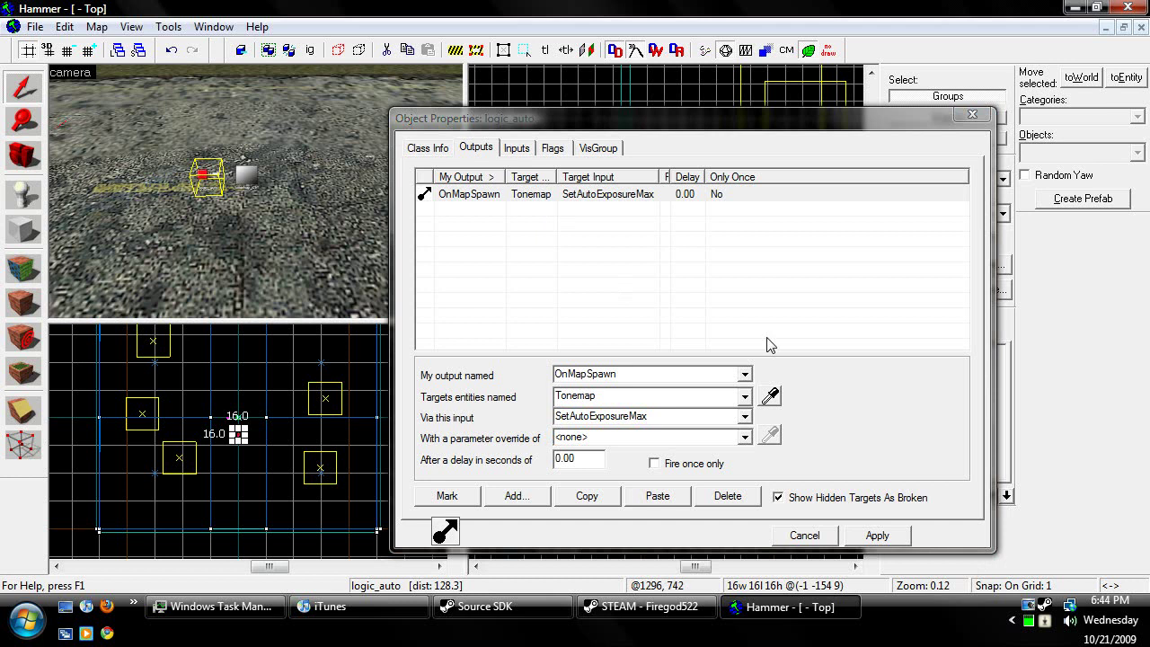
click(999, 395)
click(556, 438)
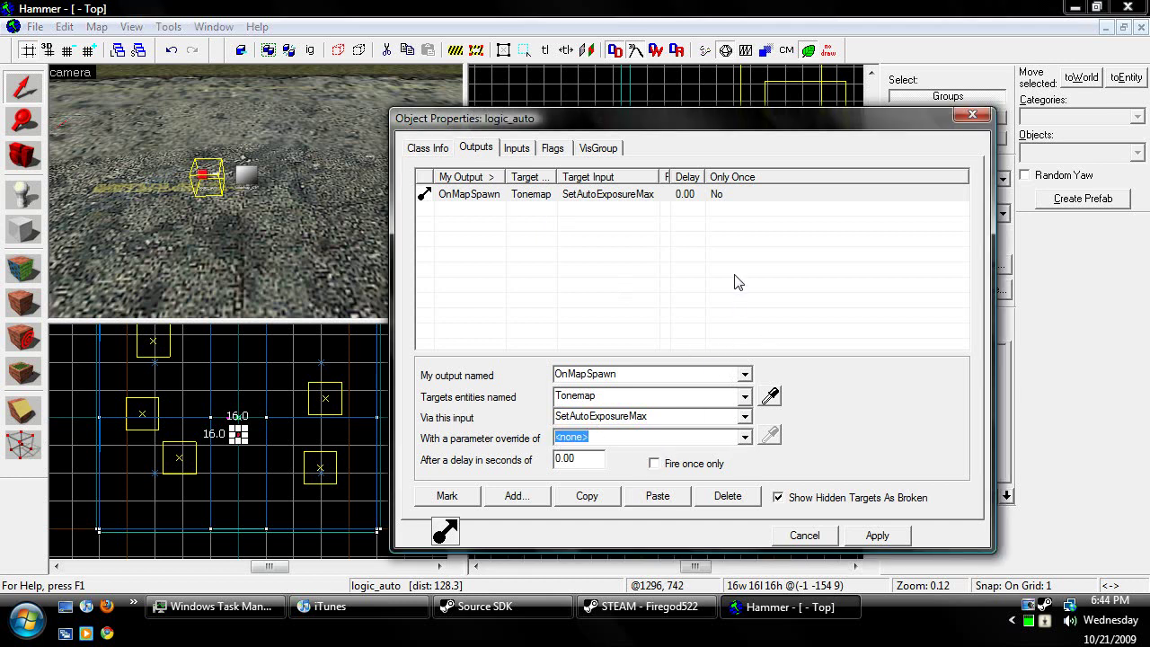
text(1.7)
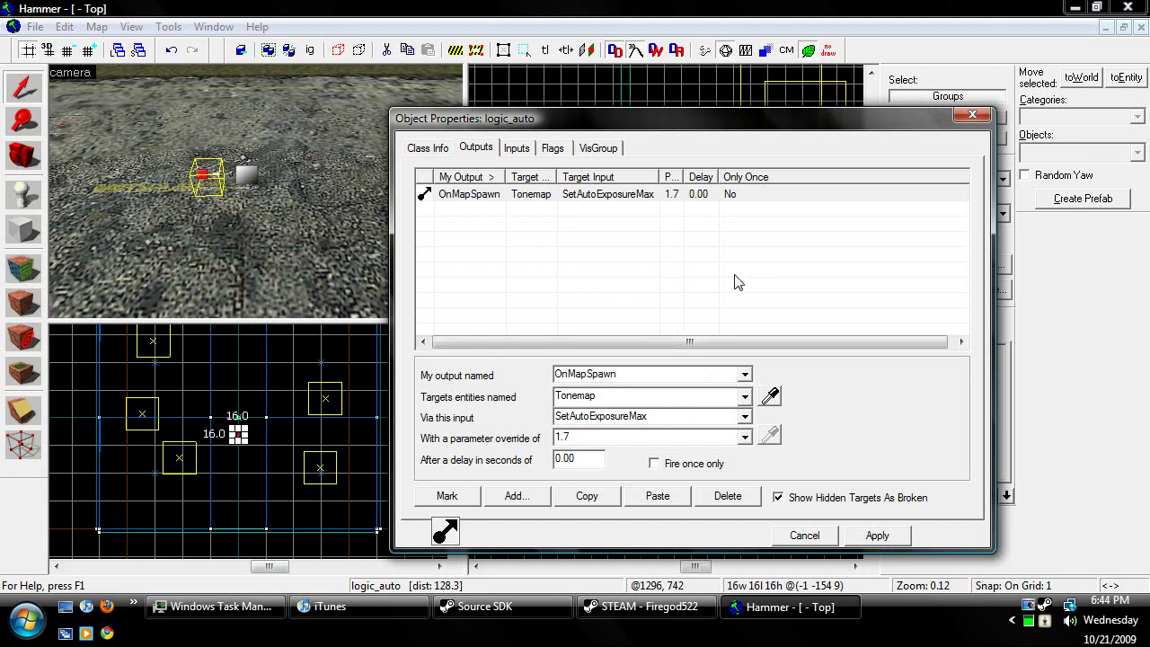
key(BackSpace)
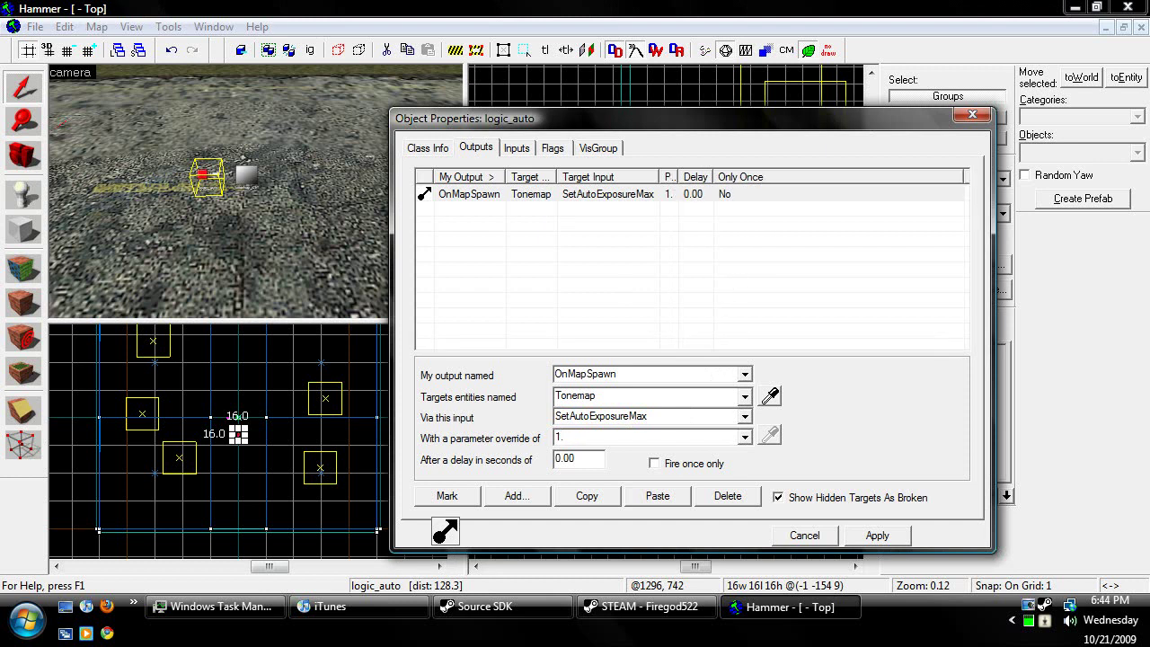
text(5)
click(874, 535)
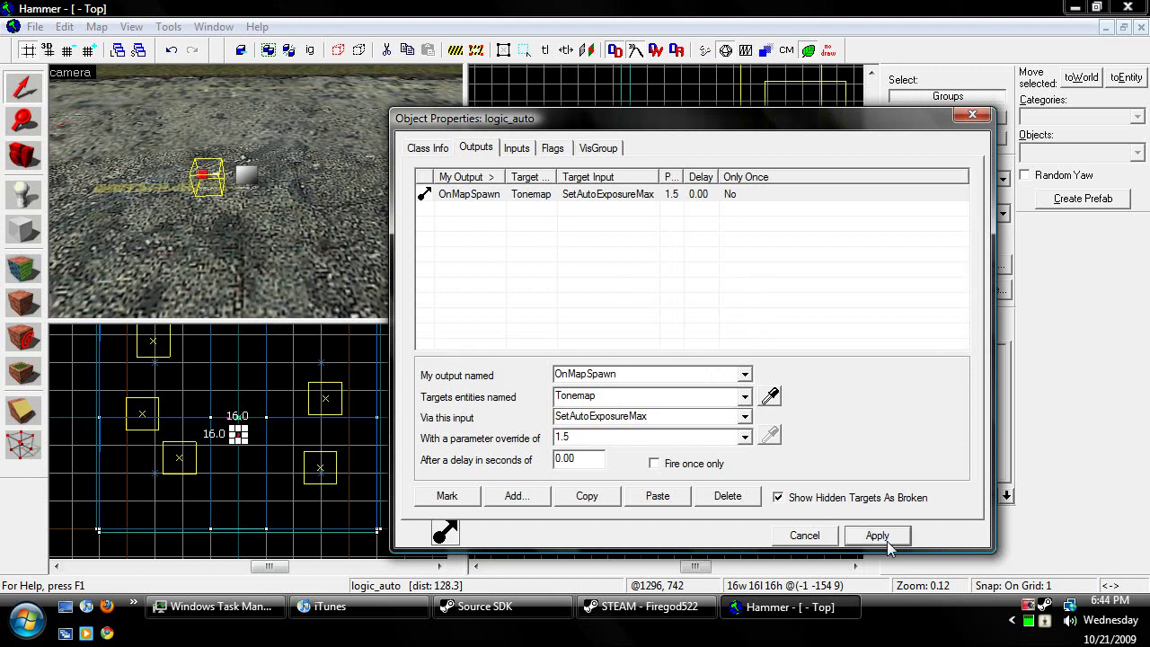
- Duplicate the output, change the copy's input to SetAutoExposureMin with a parameter of 0.7, and apply it
click(606, 503)
click(664, 499)
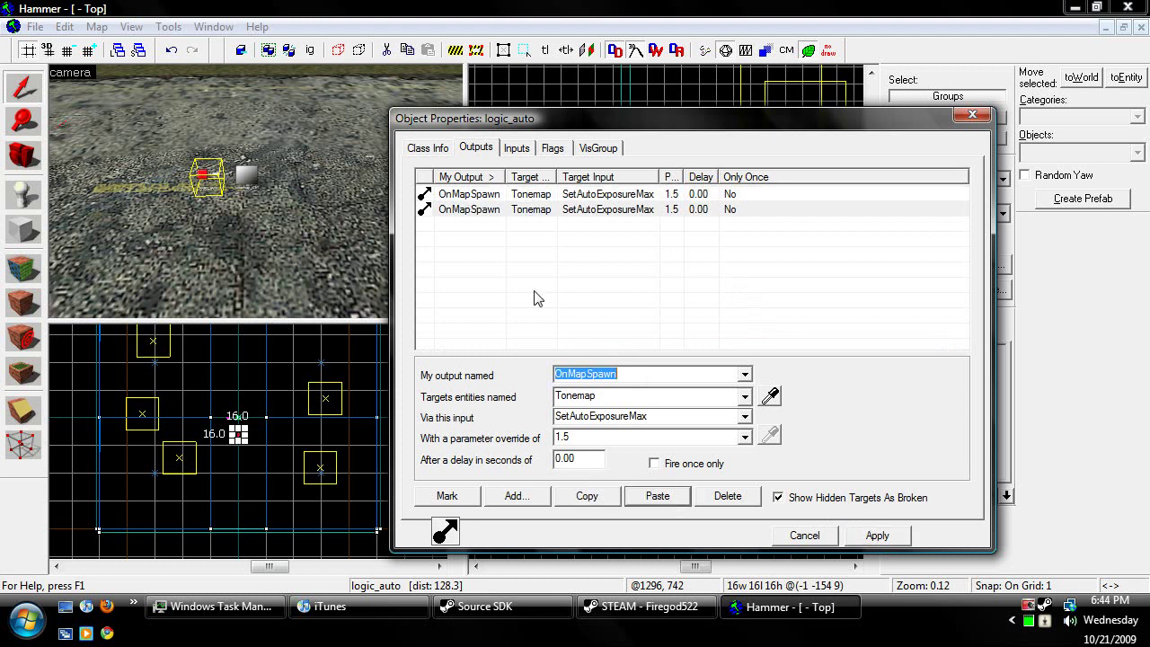
click(744, 418)
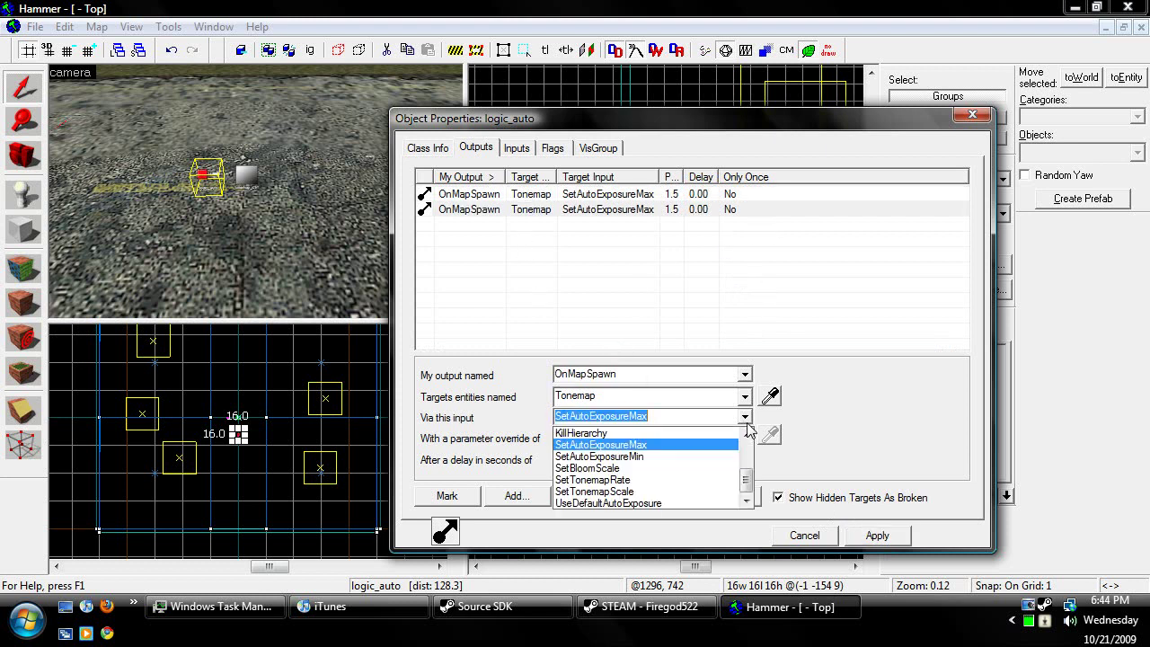
click(688, 456)
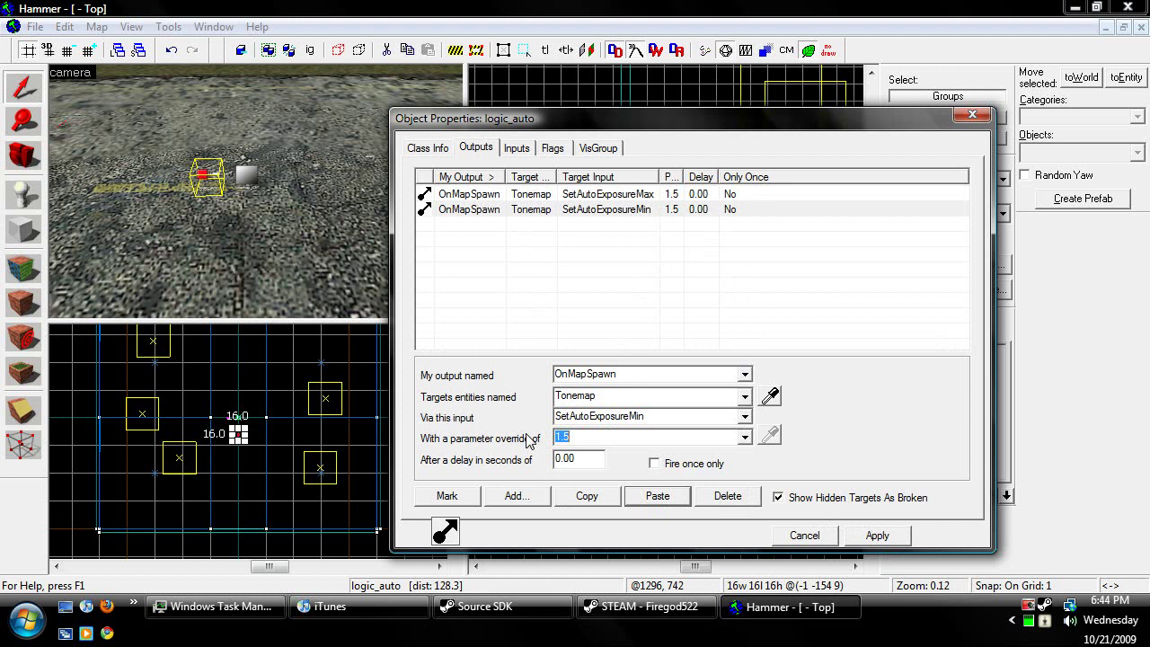
text(0.7)
click(877, 534)
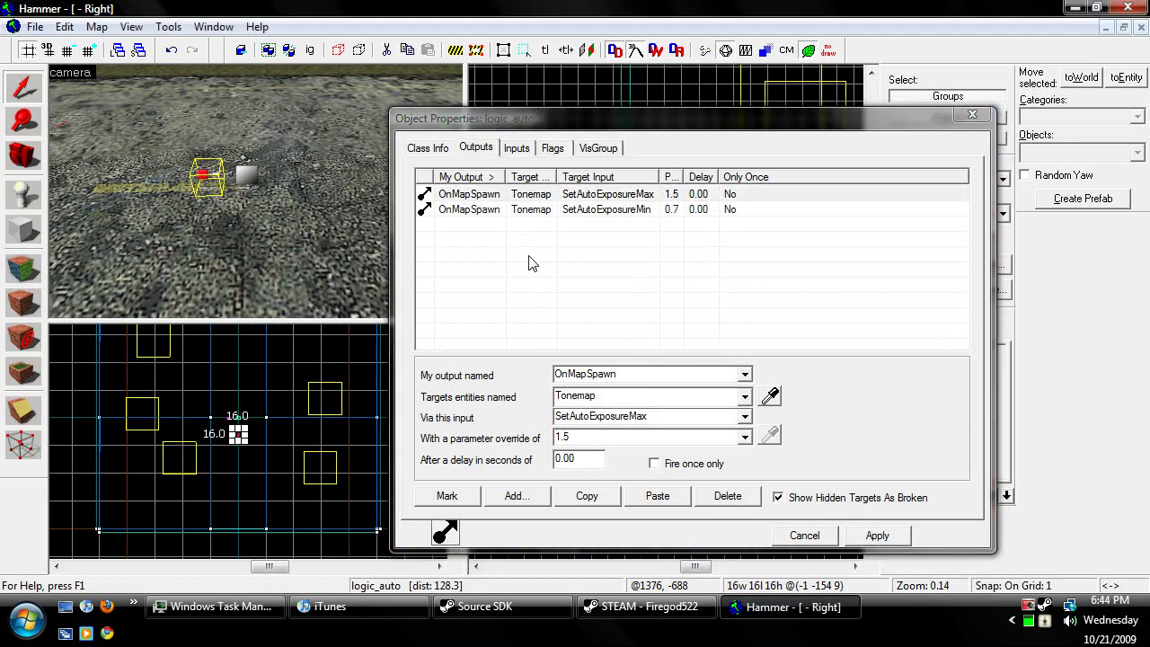
- Check the SetAutoExposureMin output and its available target inputs, and clear the output selection
click(644, 208)
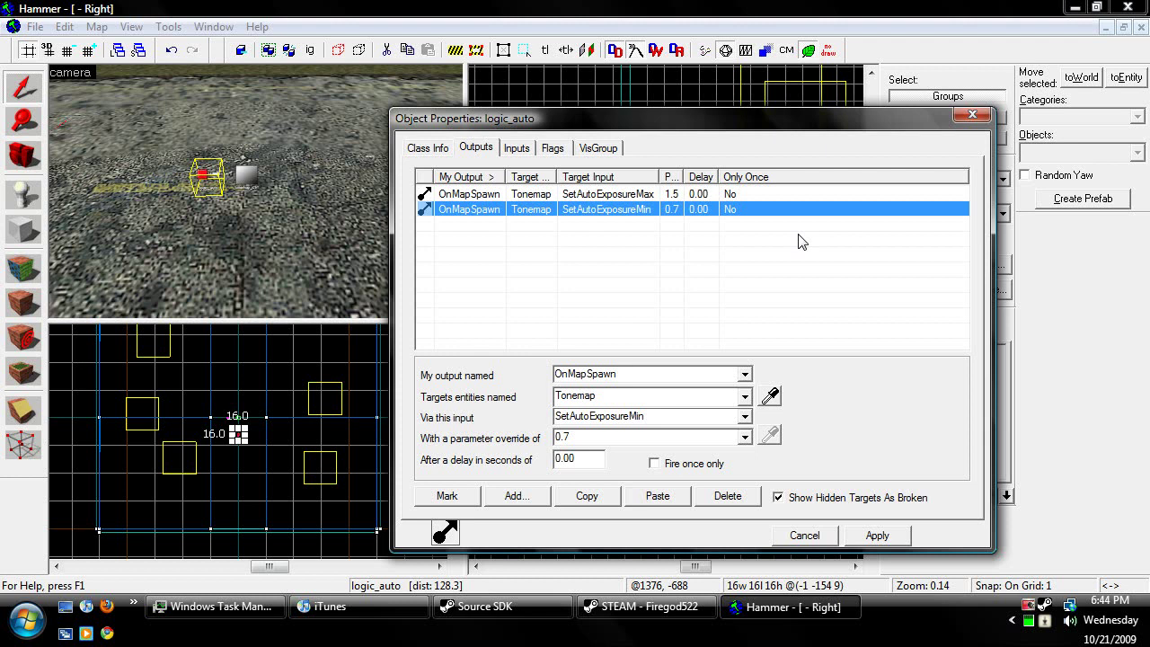
click(744, 416)
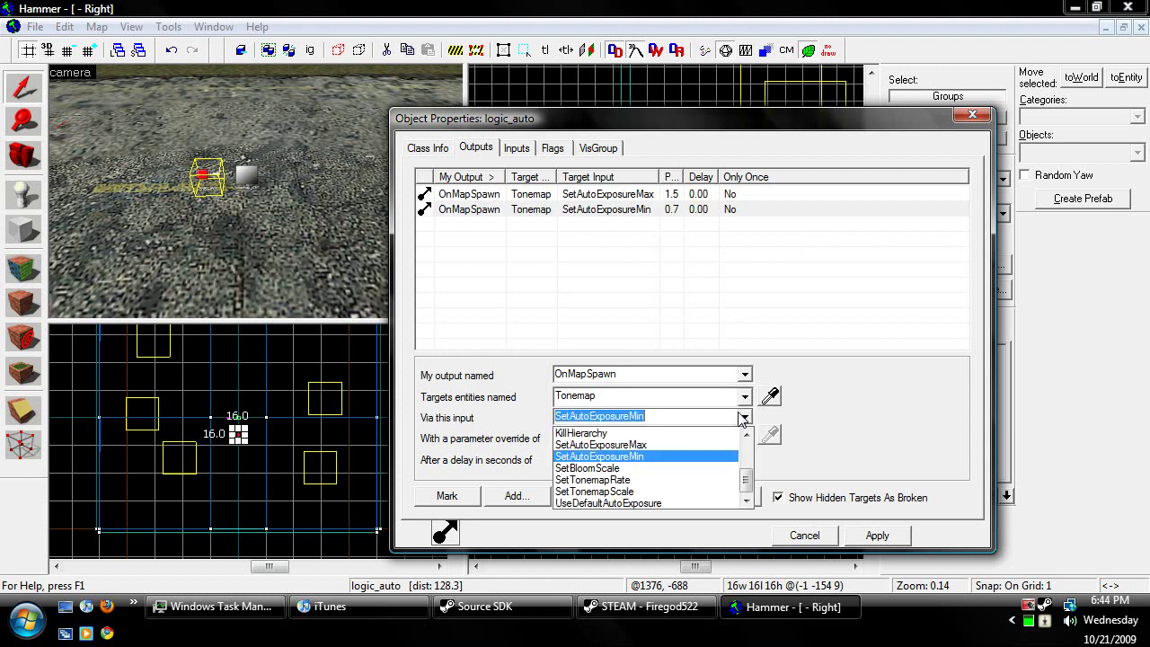
click(724, 289)
click(636, 215)
click(688, 260)
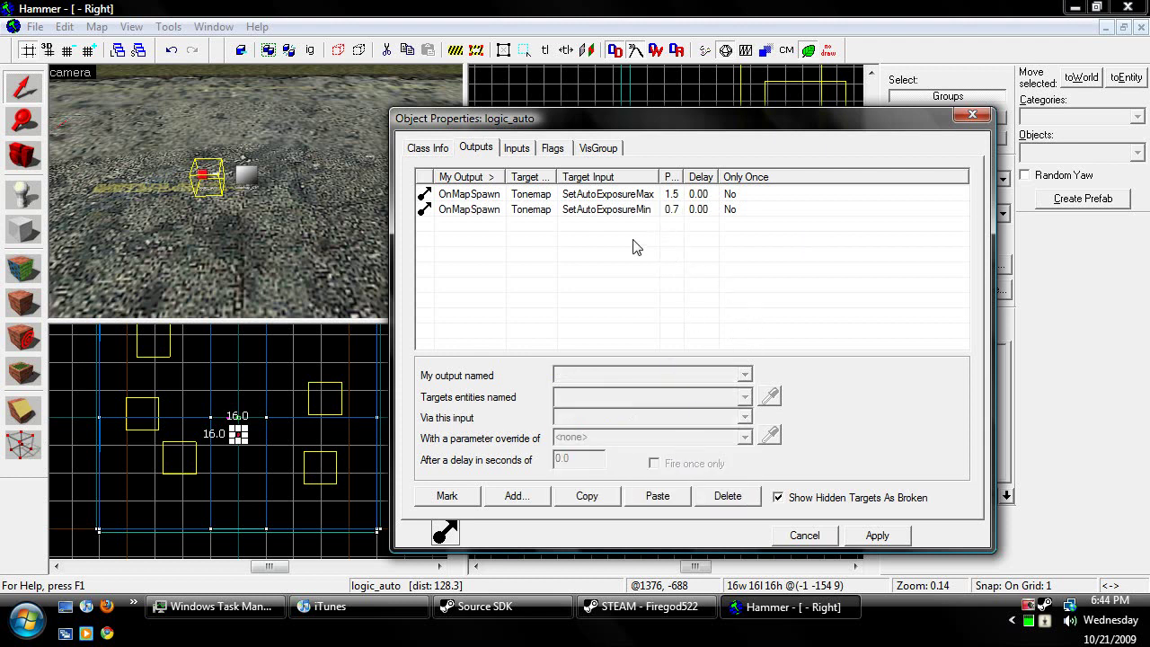
- Duplicate the SetAutoExposureMax output of the logic_auto and change the copy's target input to SetBloomScale
click(589, 497)
click(661, 498)
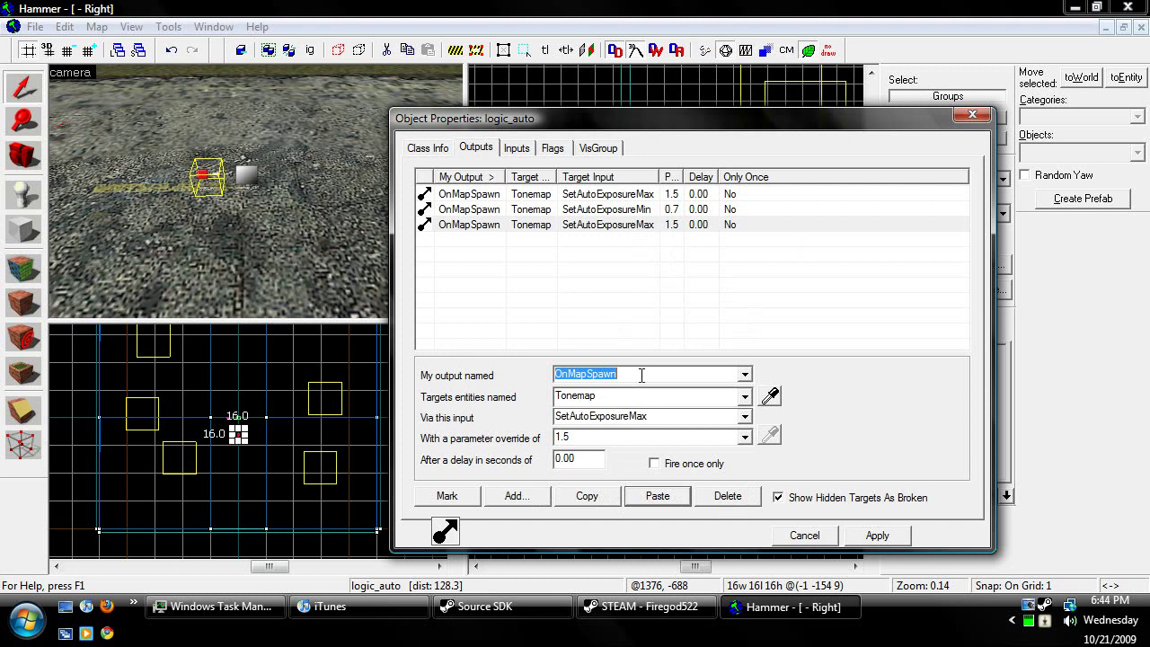
click(746, 414)
click(747, 415)
click(745, 435)
click(749, 422)
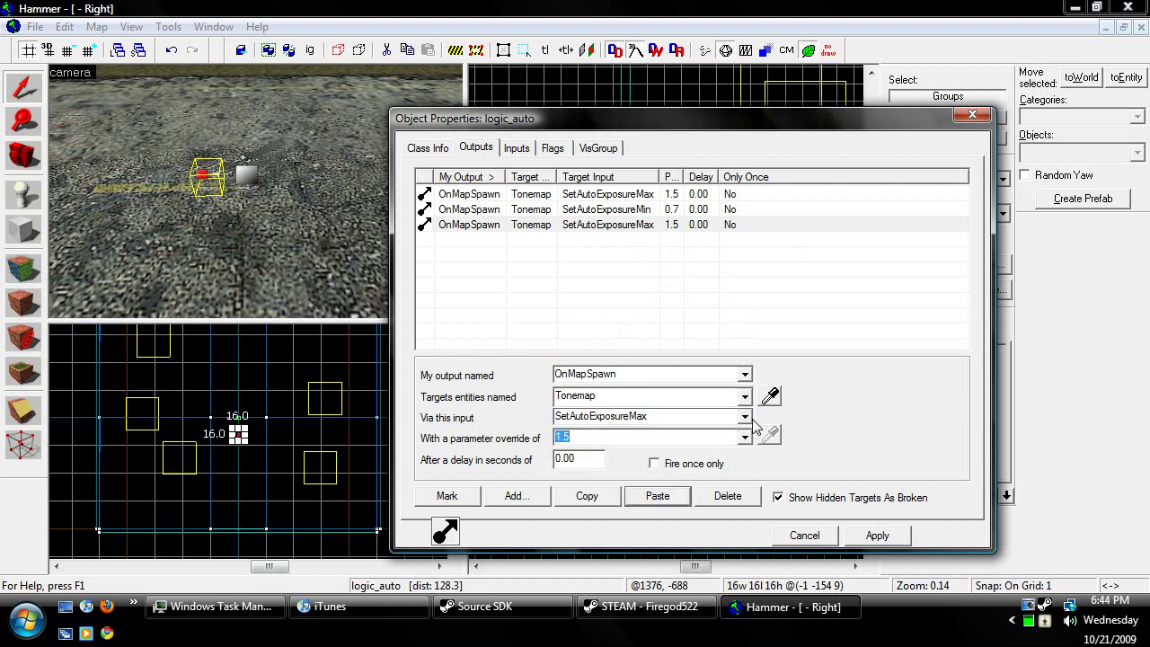
click(746, 417)
scroll(708, 445, up, 2)
scroll(687, 472, down, 2)
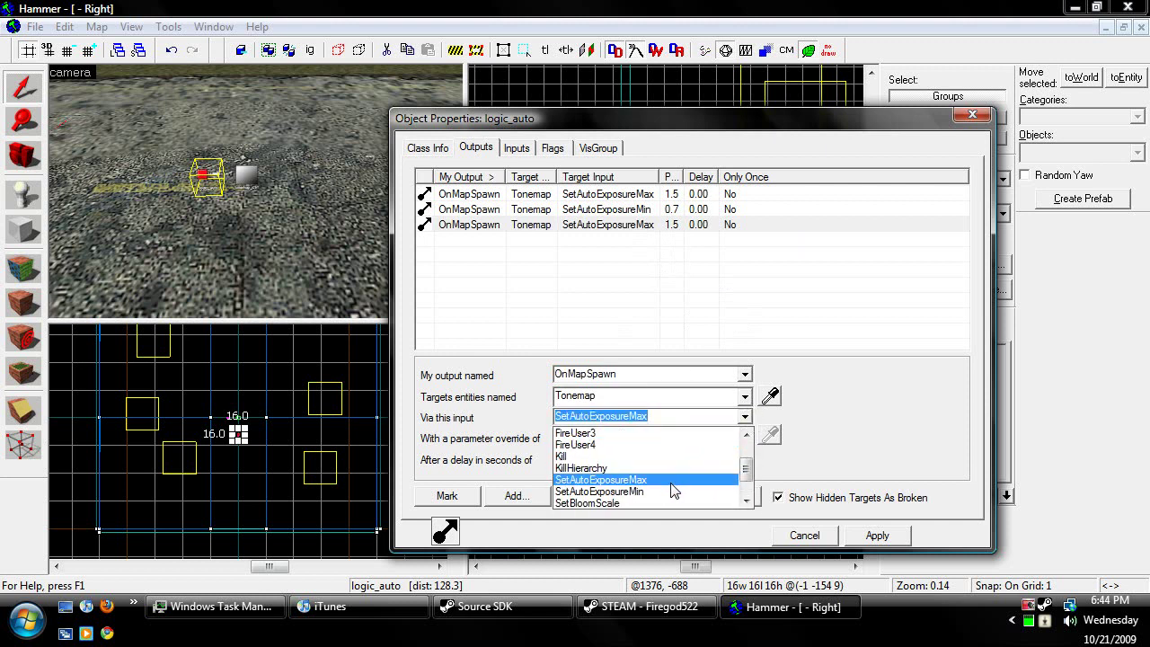
click(613, 468)
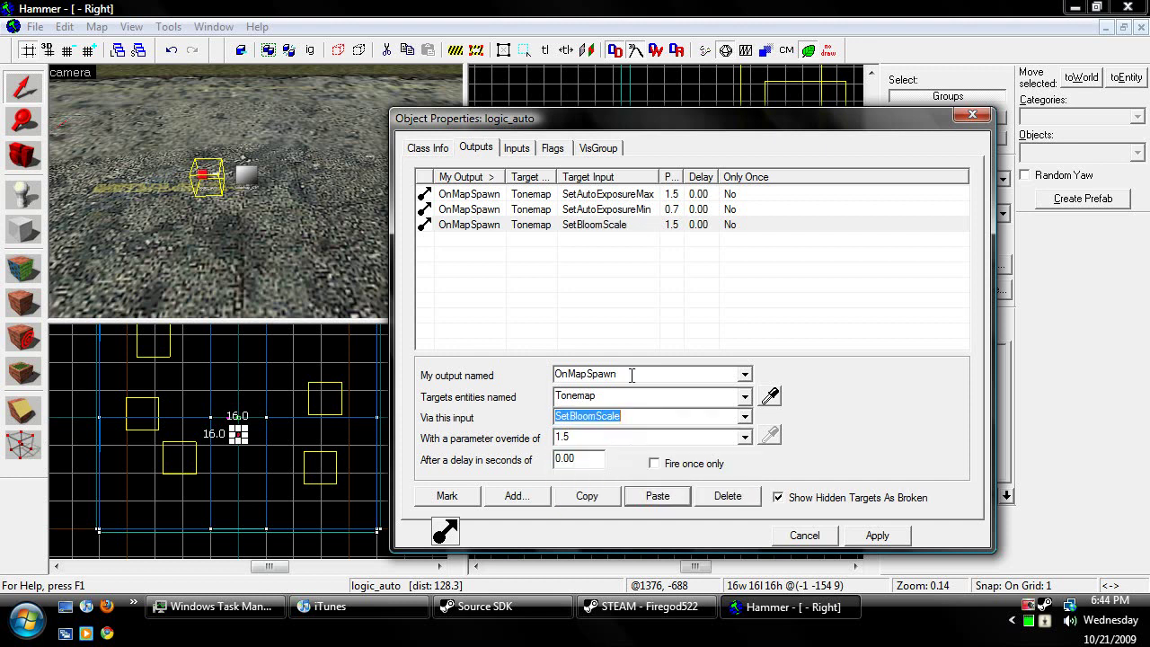
- Review the other target inputs available for the copied output, keeping SetBloomScale as its input
click(724, 416)
scroll(700, 476, up, 4)
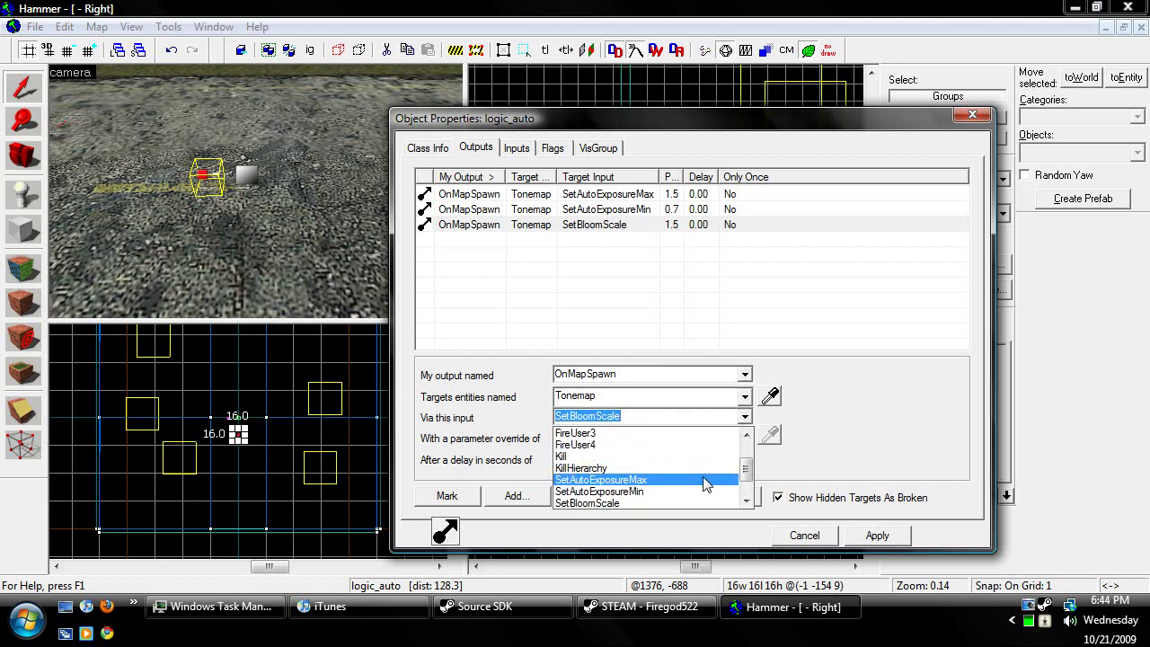
scroll(700, 479, down, 4)
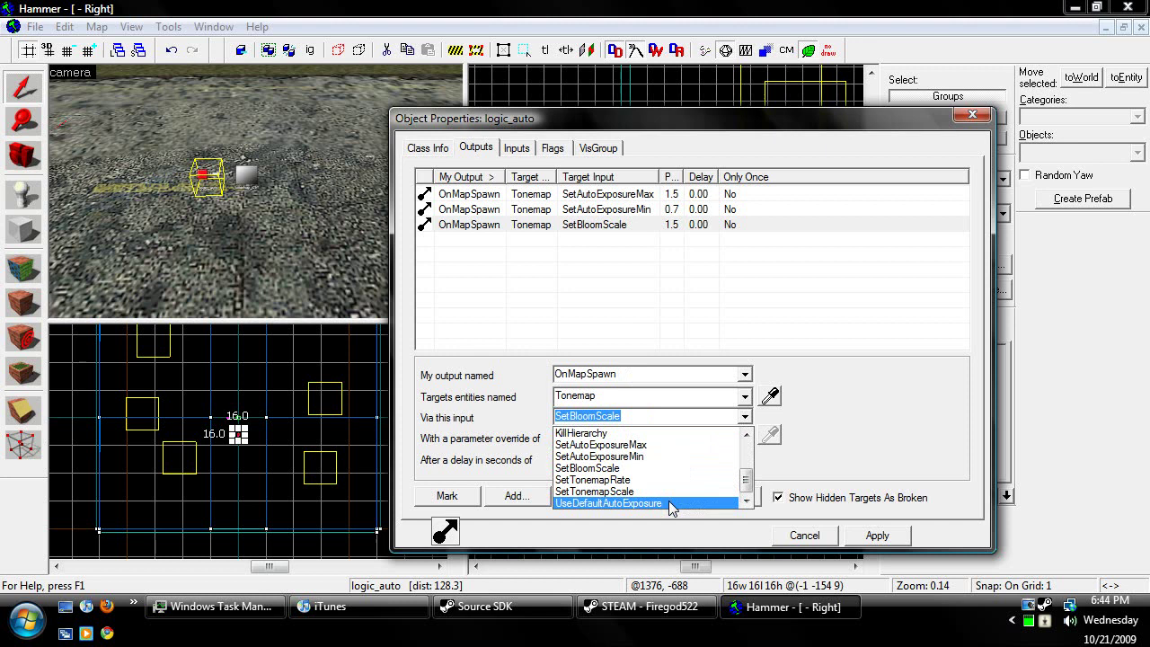
click(626, 468)
key(Tab)
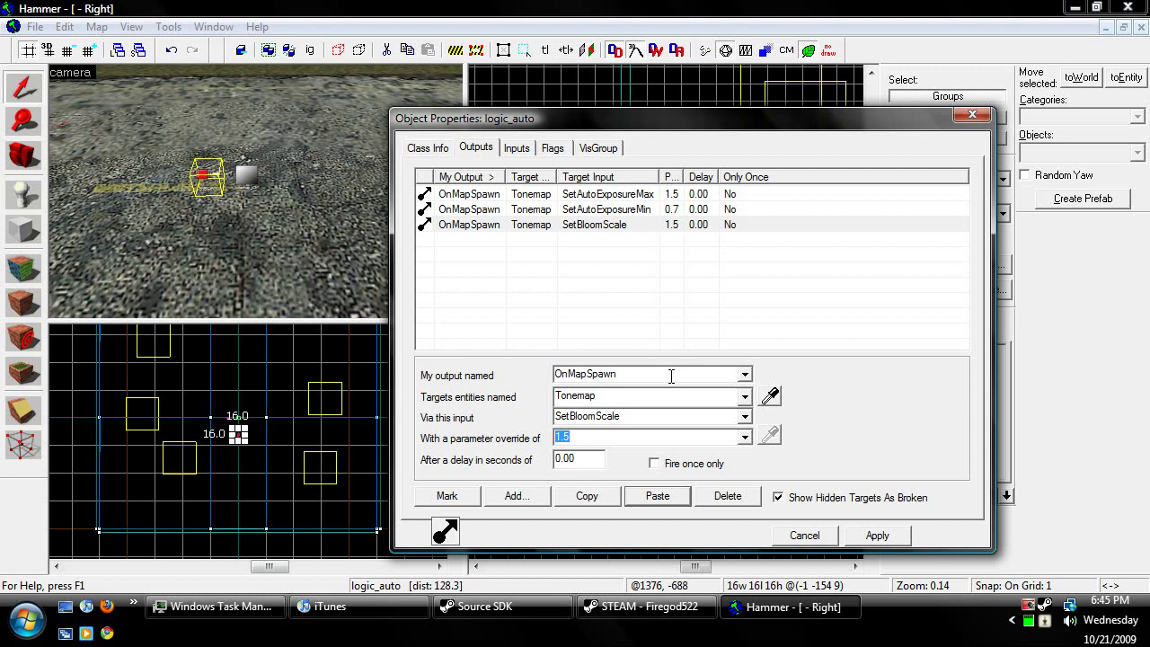
- Delete the SetBloomScale output and close the logic_auto properties
click(754, 499)
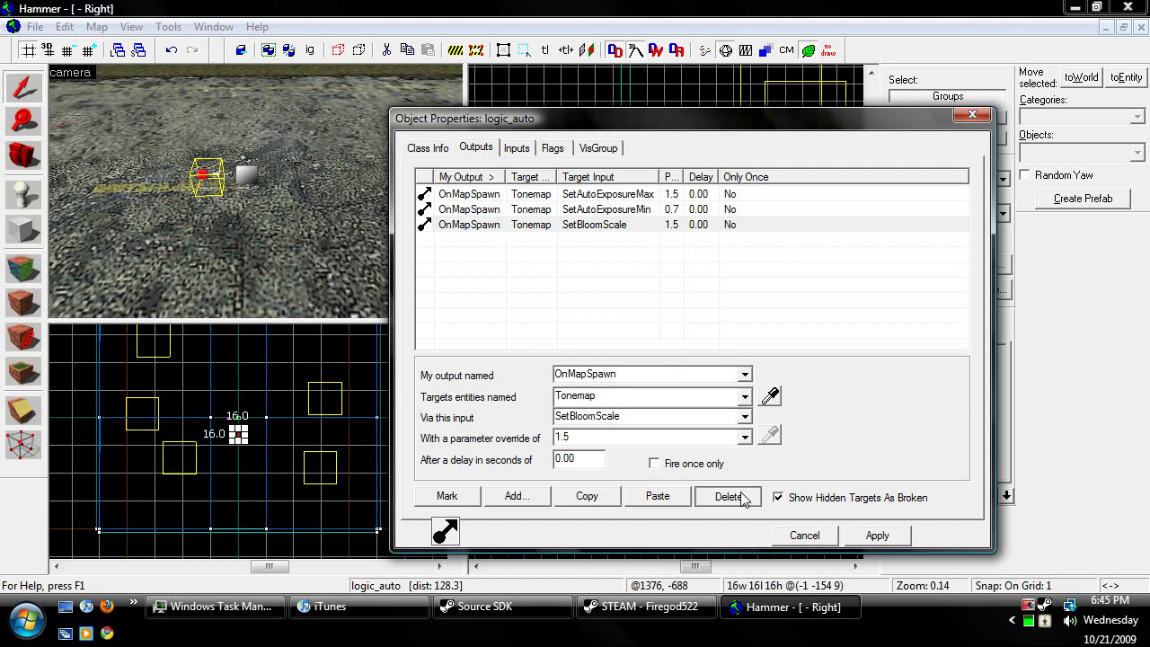
click(983, 119)
key(z)
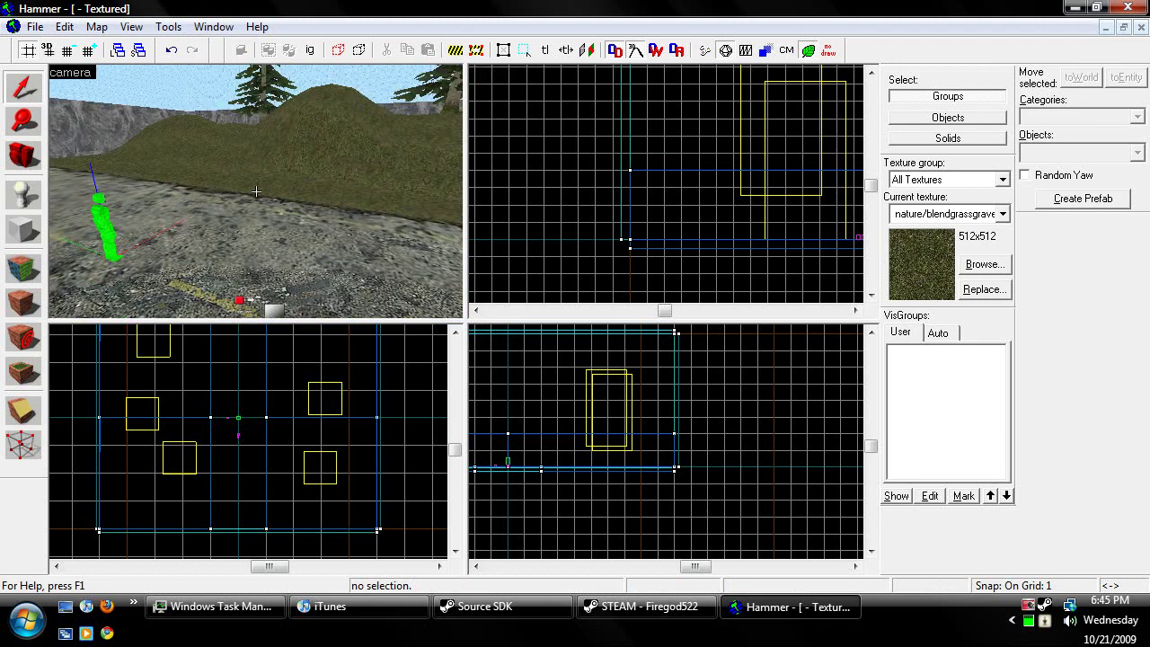
key(w)
key(z)
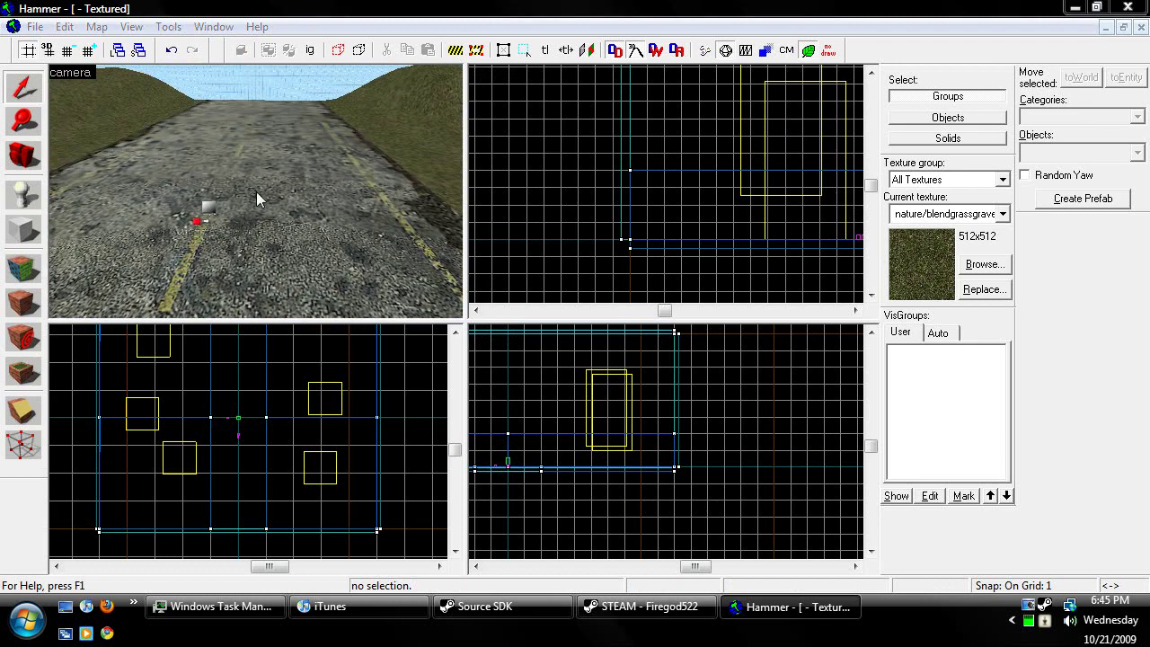
- Save the map in the mapsrc folder under the name HDR_tutorial
key(ctrl+s)
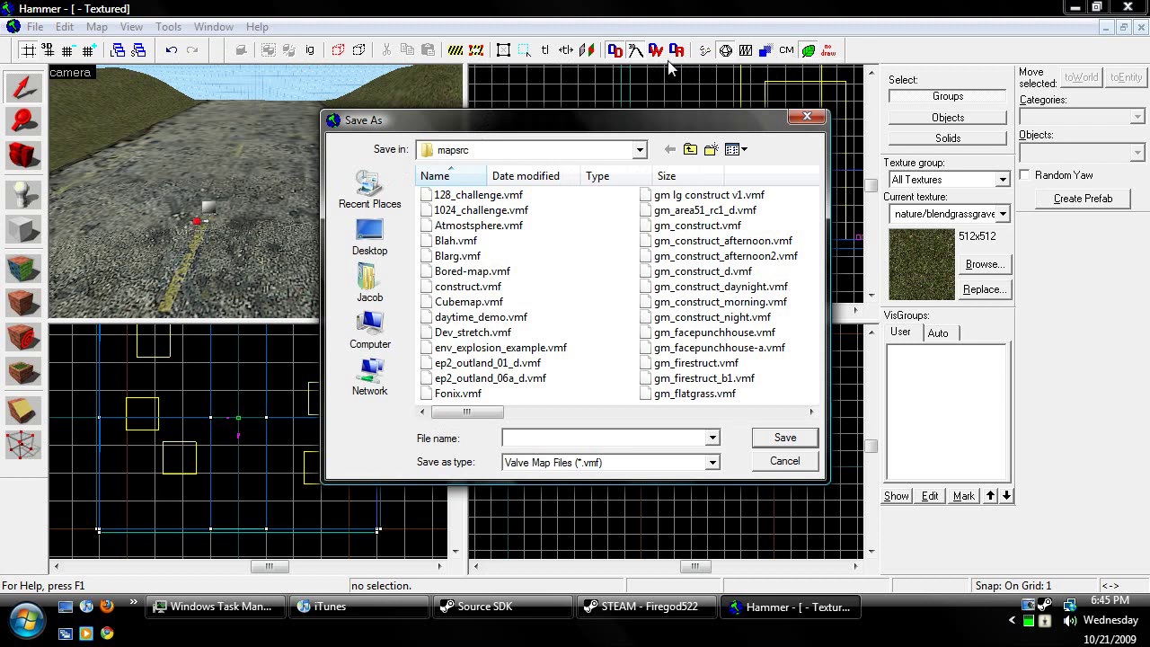
click(771, 466)
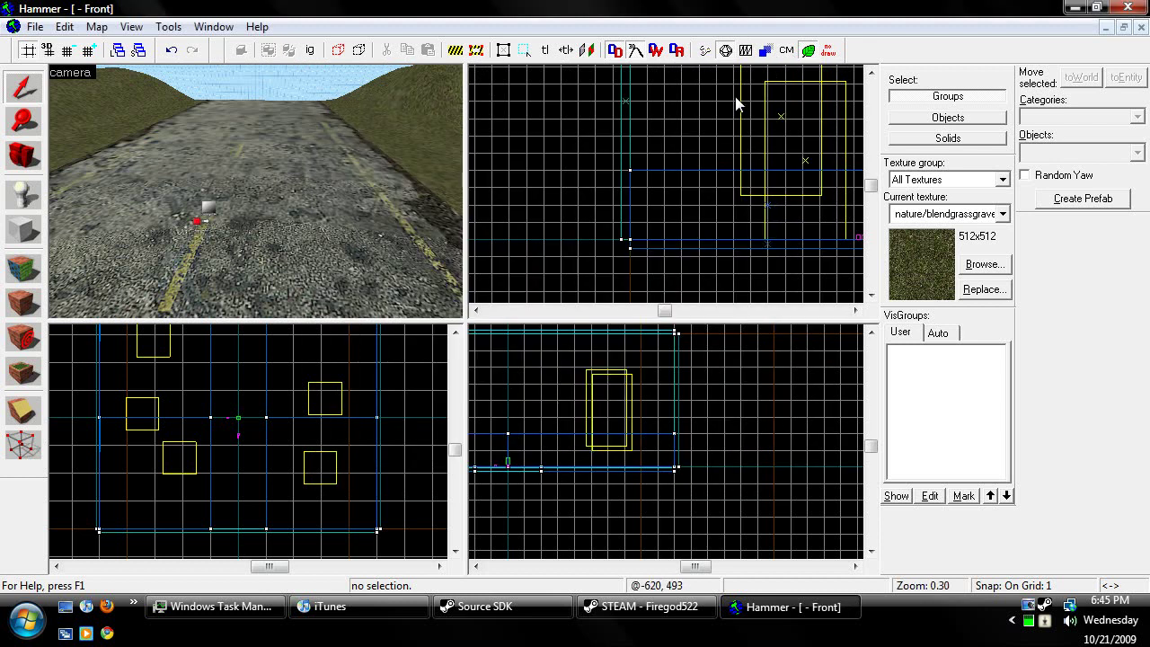
click(706, 52)
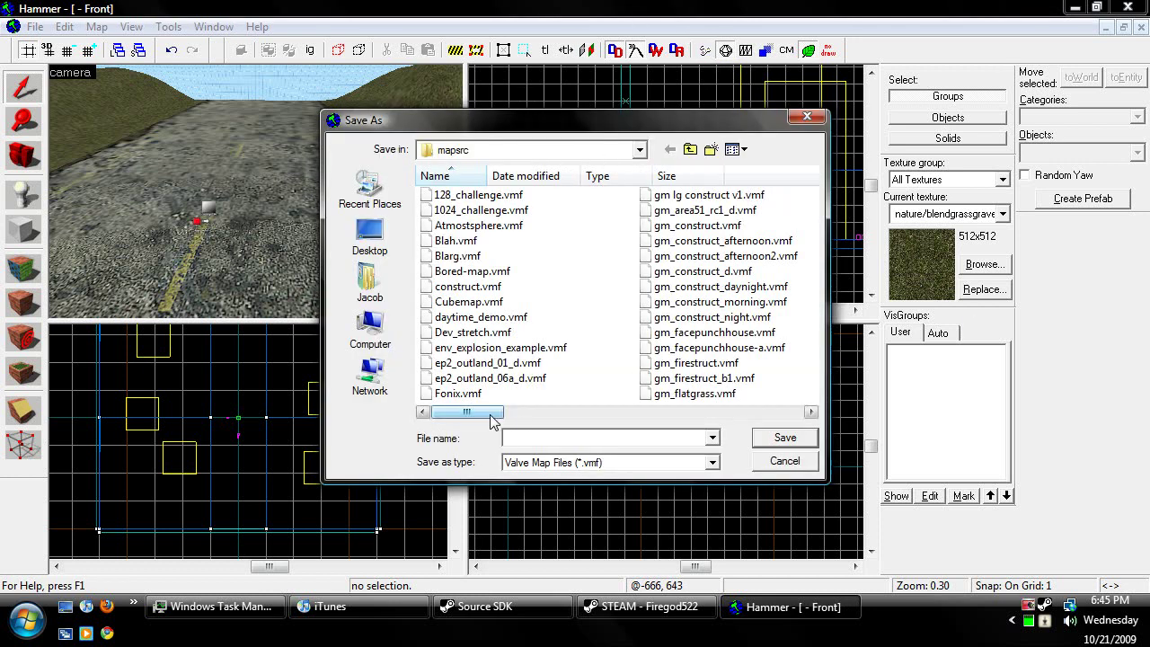
text(HDRte)
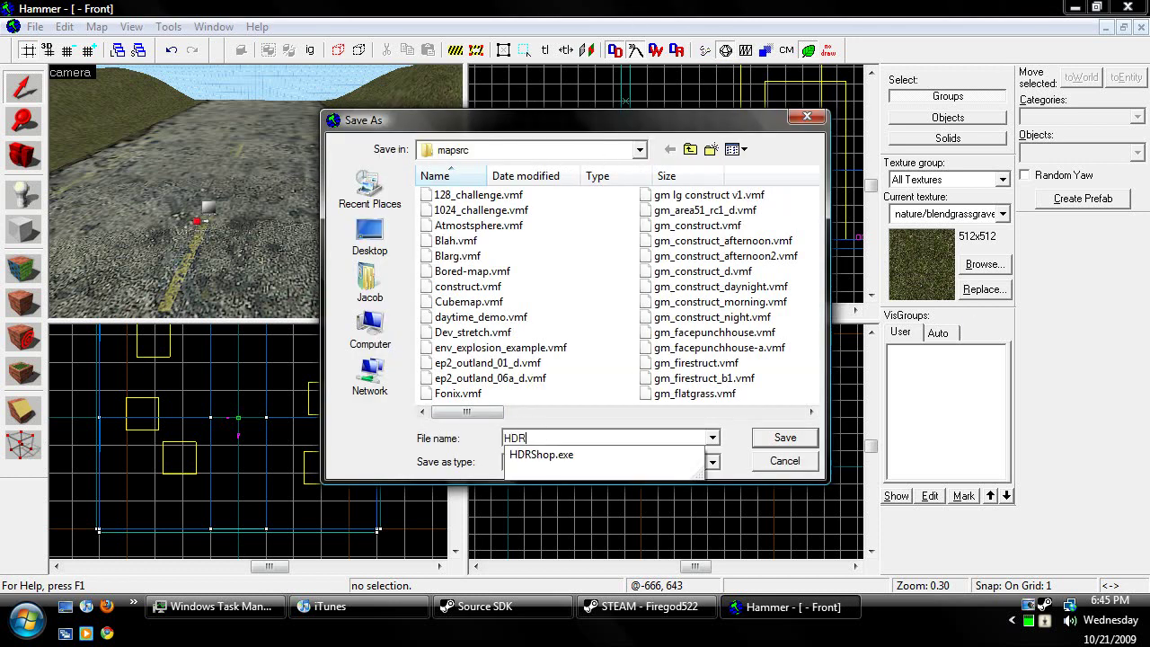
key(BackSpace)
key(BackSpace)
text(_))
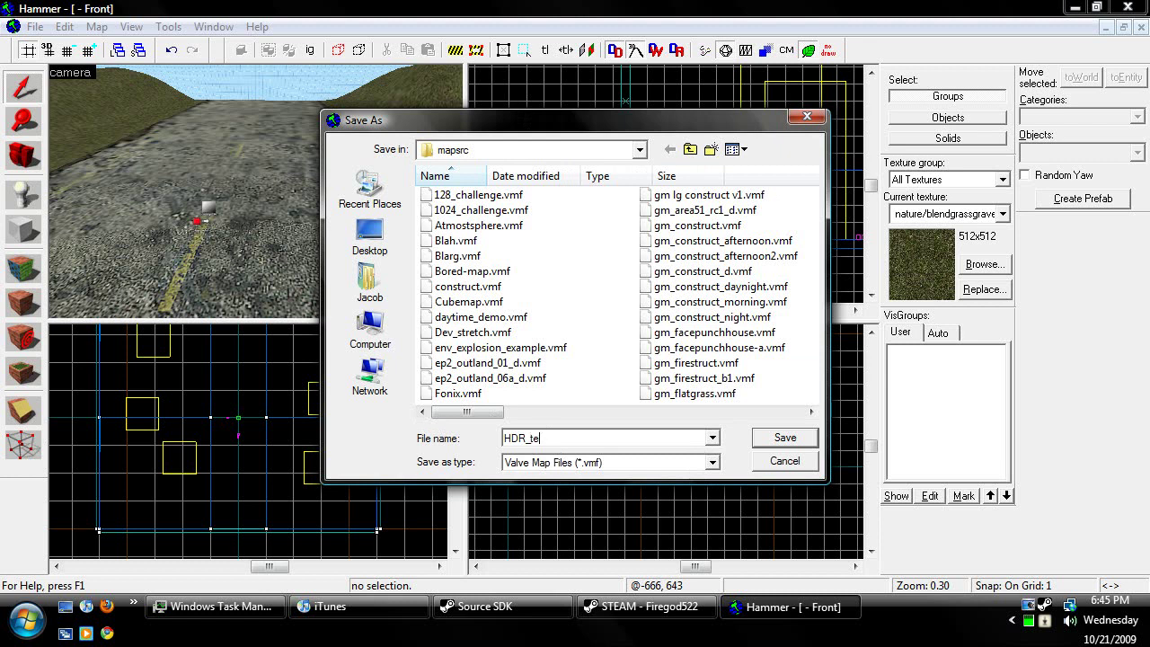
text(e)
key(BackSpace)
text(tutorial)
key(Return)
- Review the HDR and RAD options and the expert configuration in the map compile settings, and close them without compiling
key(F9)
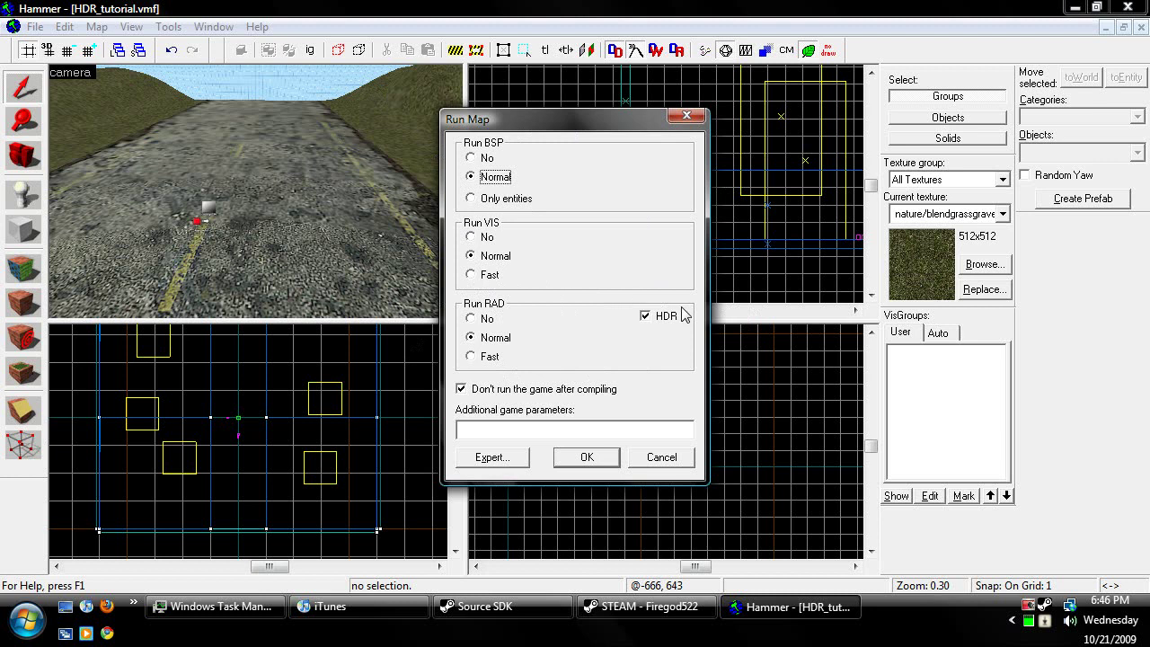
click(645, 317)
click(645, 317)
click(670, 317)
click(494, 339)
click(490, 358)
click(494, 342)
click(522, 460)
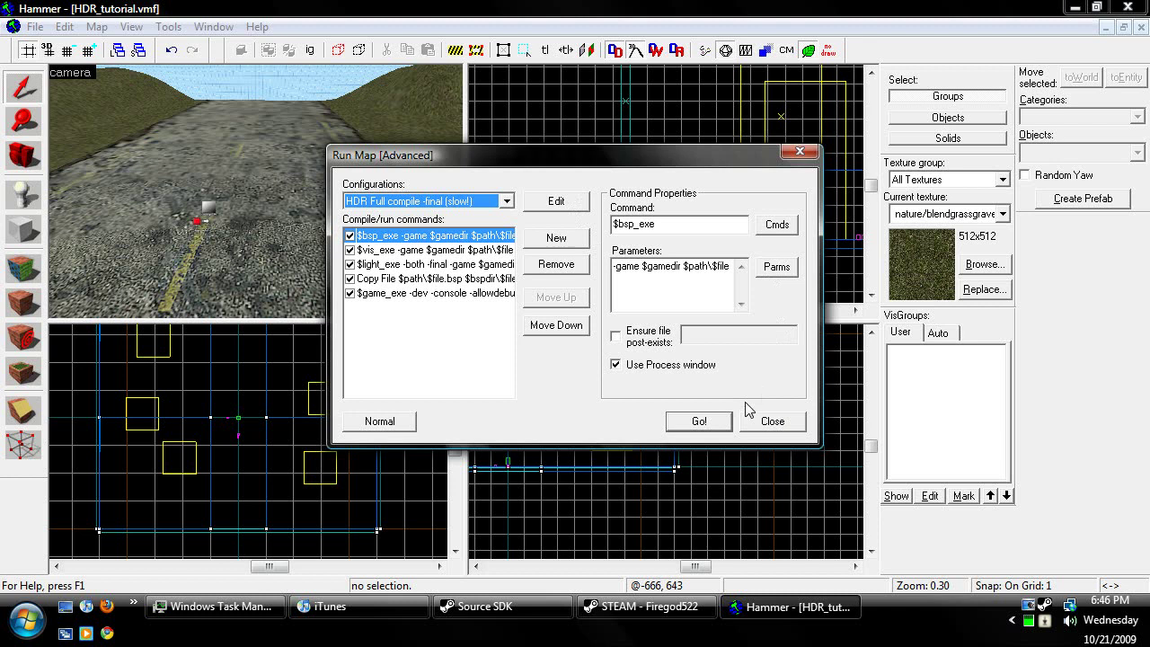
click(770, 421)
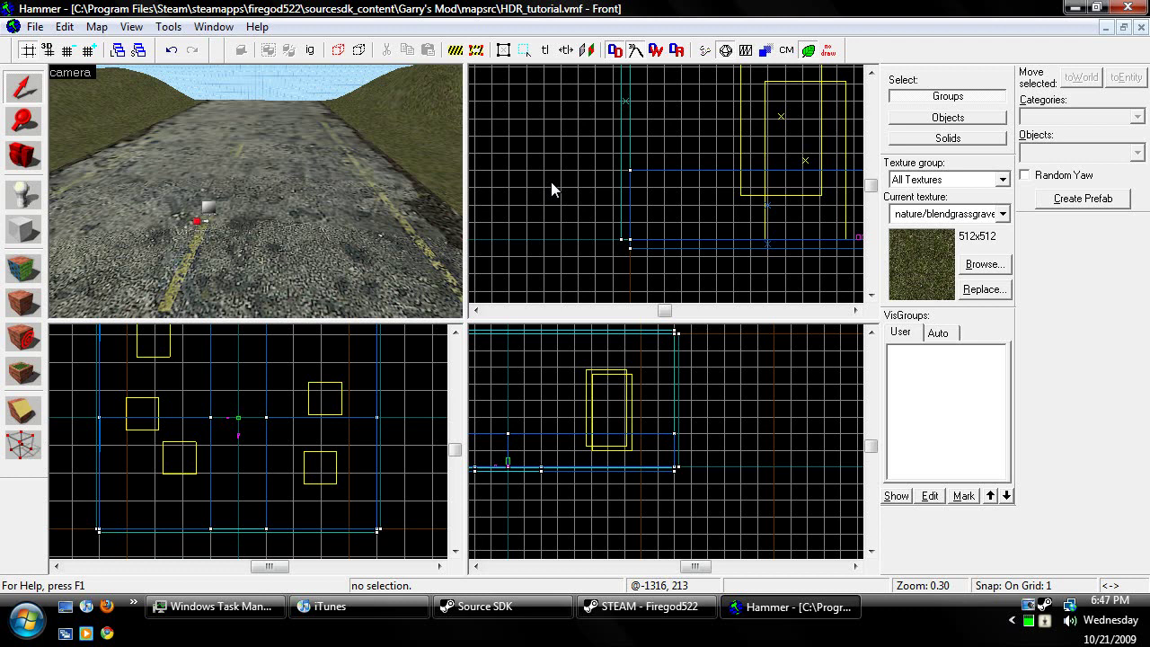
- Start the Entity tool and set the object type to env_cubemap
key(z)
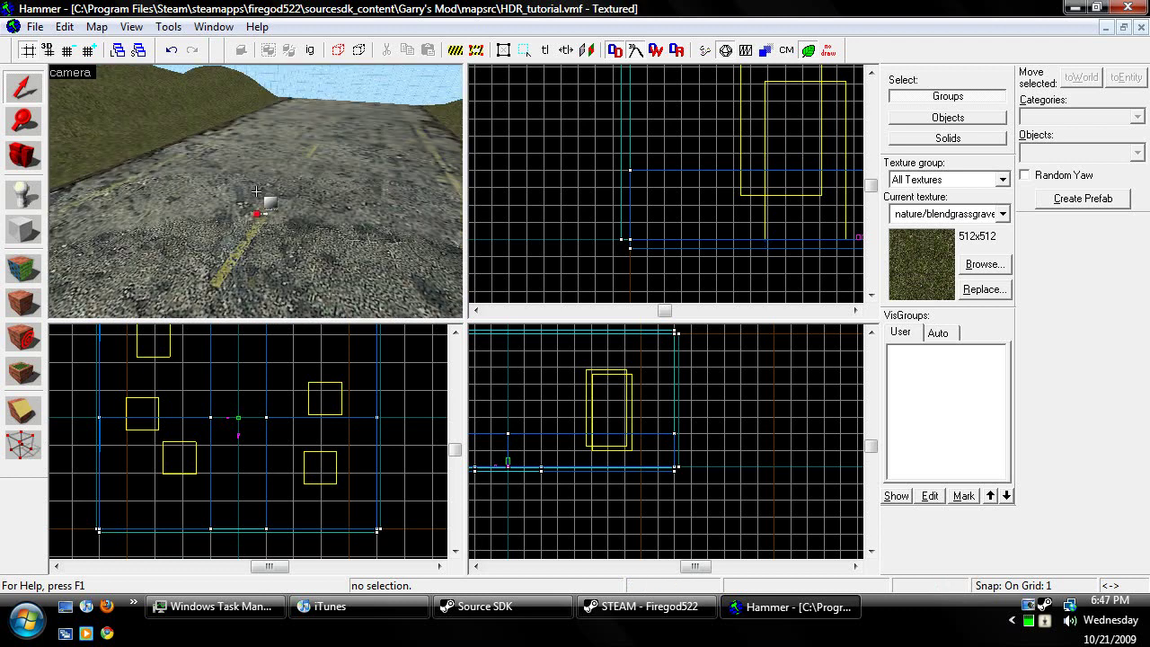
click(24, 193)
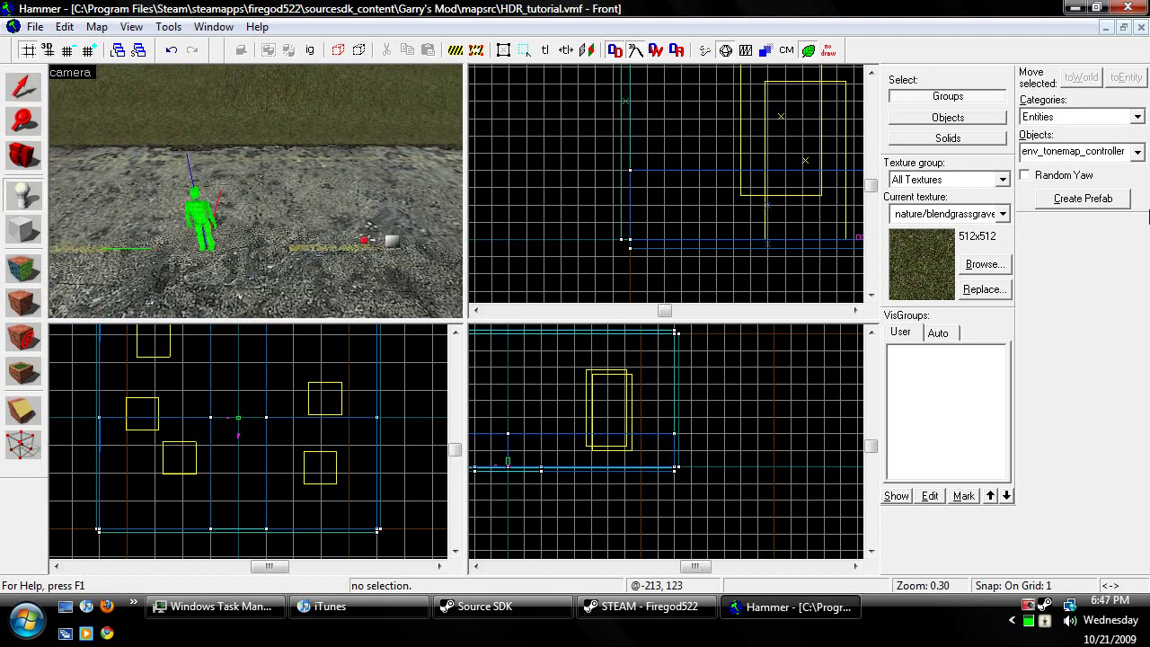
double_click(1128, 153)
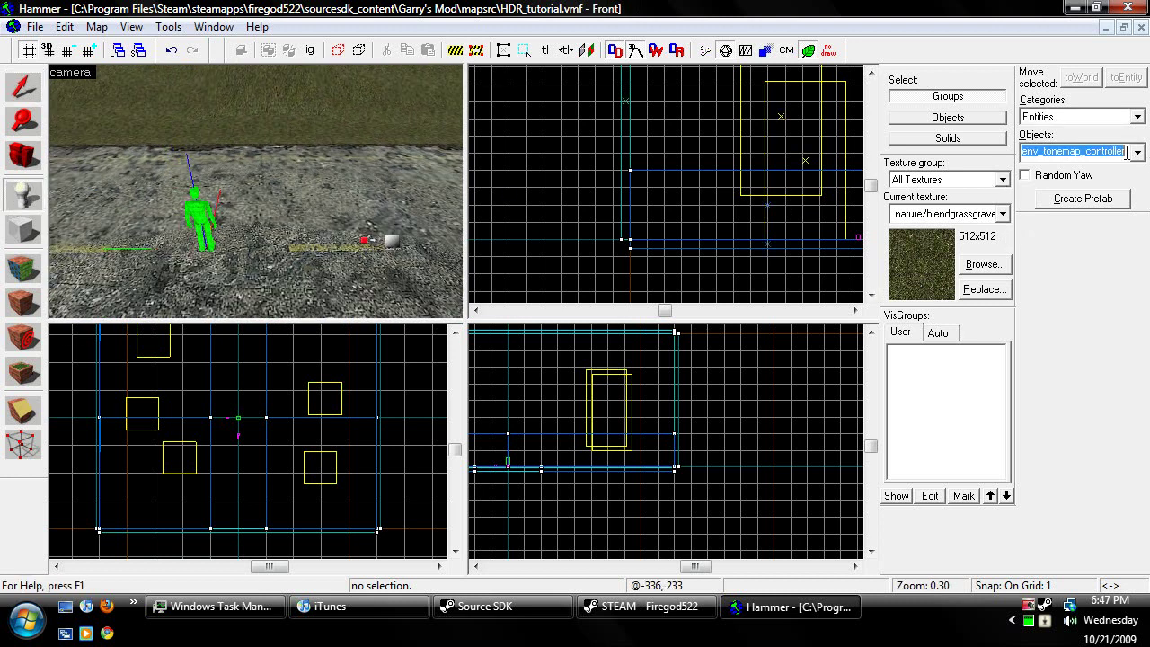
text(env_cubemap)
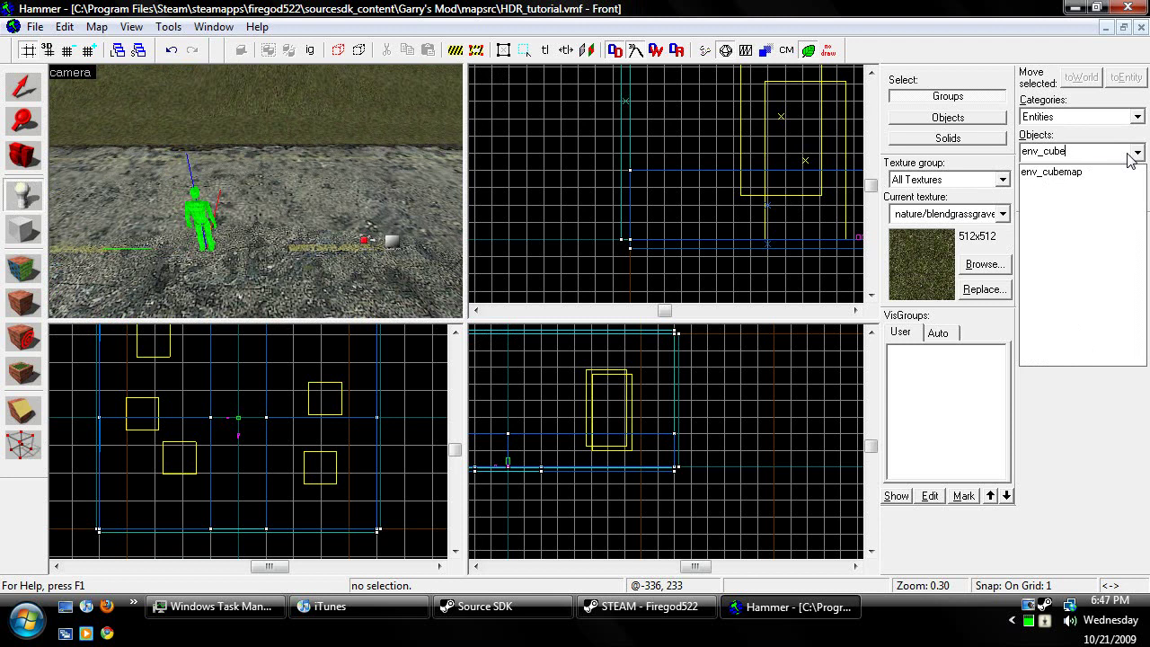
key(Return)
- Create an env_cubemap centred on the info_player_start, about 3 units above the origin
scroll(243, 417, up, 10)
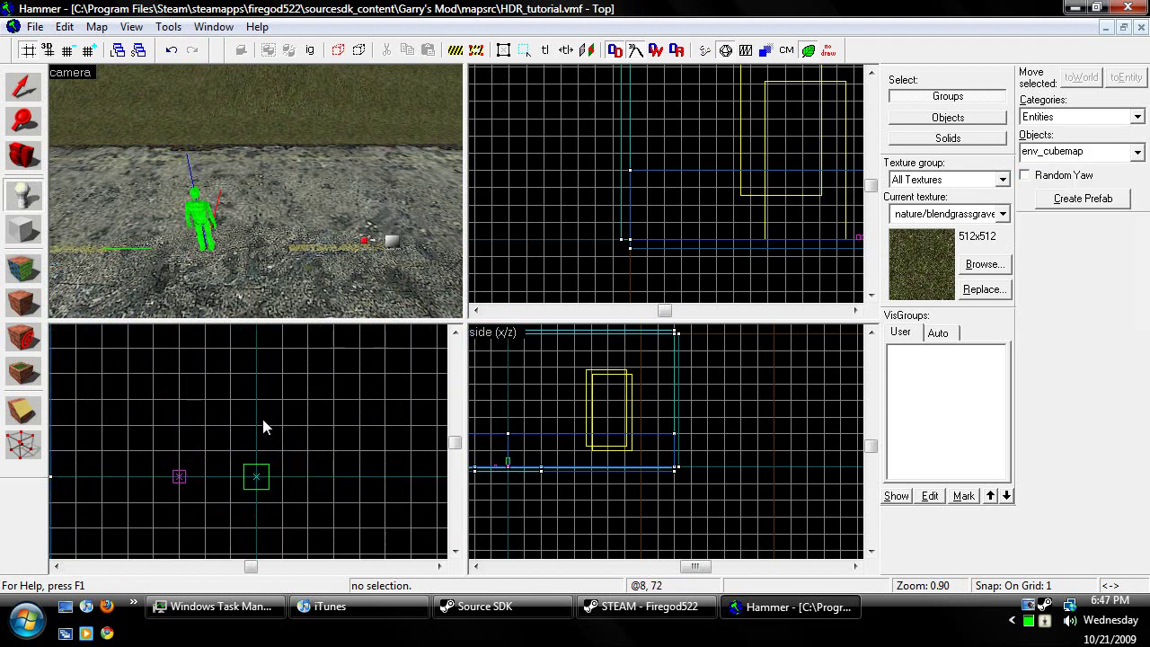
scroll(255, 504, up, 7)
click(258, 466)
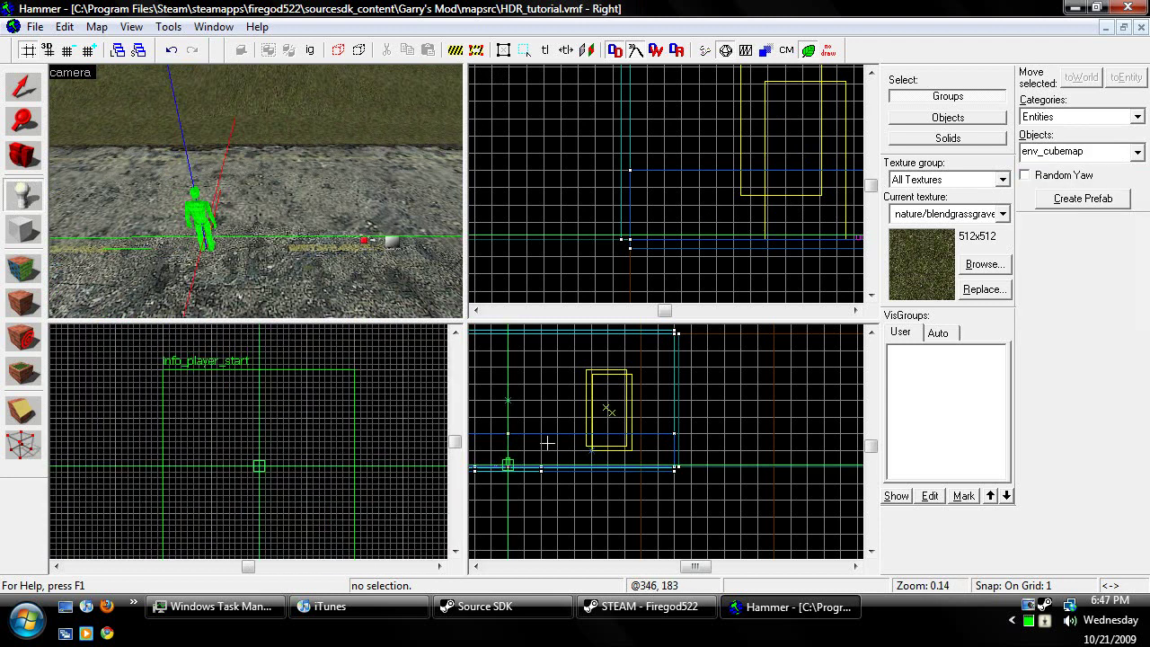
scroll(517, 466, down, 3)
scroll(522, 468, up, 20)
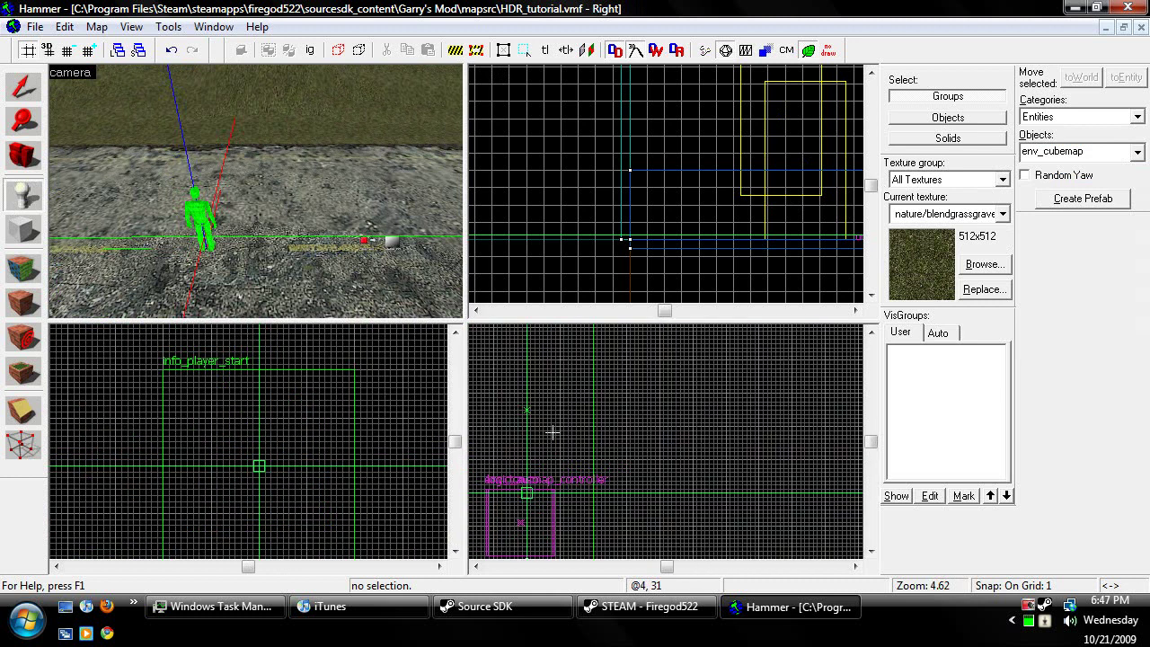
click(527, 411)
scroll(562, 405, down, 4)
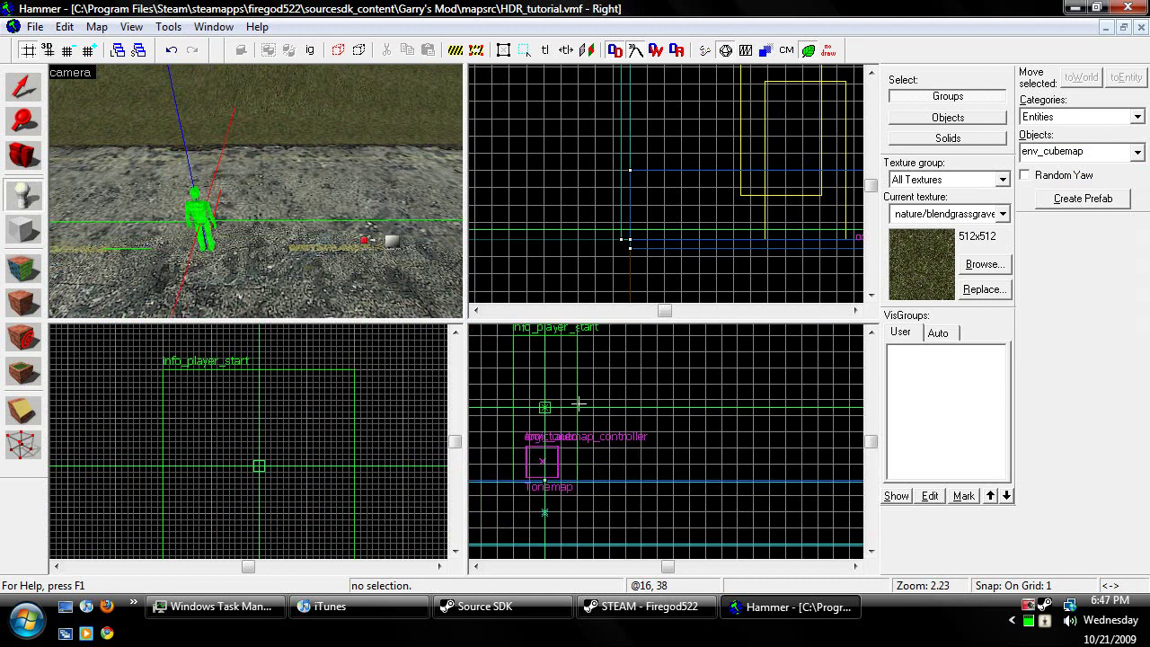
scroll(550, 477, up, 8)
click(552, 453)
key(Return)
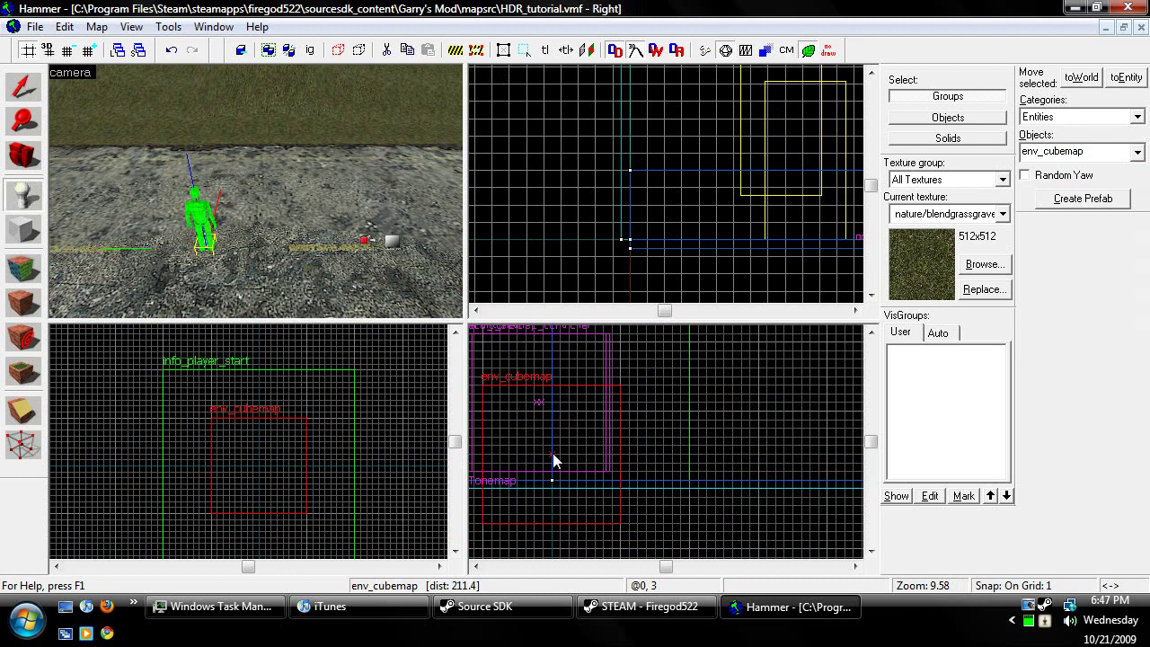
- Move the env_cubemap straight up within the player start to a height of about 24 units
click(24, 86)
drag(566, 485, 571, 333)
scroll(705, 520, down, 1)
scroll(566, 499, up, 5)
scroll(633, 534, down, 4)
scroll(571, 334, up, 4)
scroll(636, 542, down, 5)
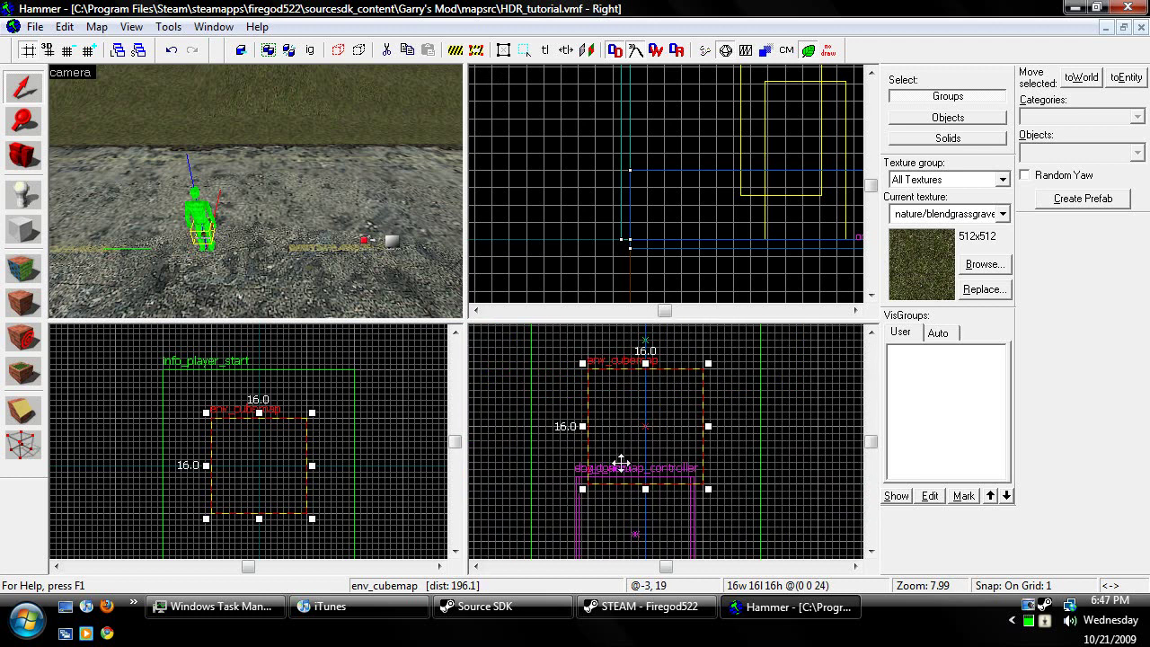
- Raise the env_cubemap further to slightly above 40 units, keeping it centred on the player start, and deselect it
drag(621, 462, 622, 367)
scroll(614, 344, up, 4)
click(622, 368)
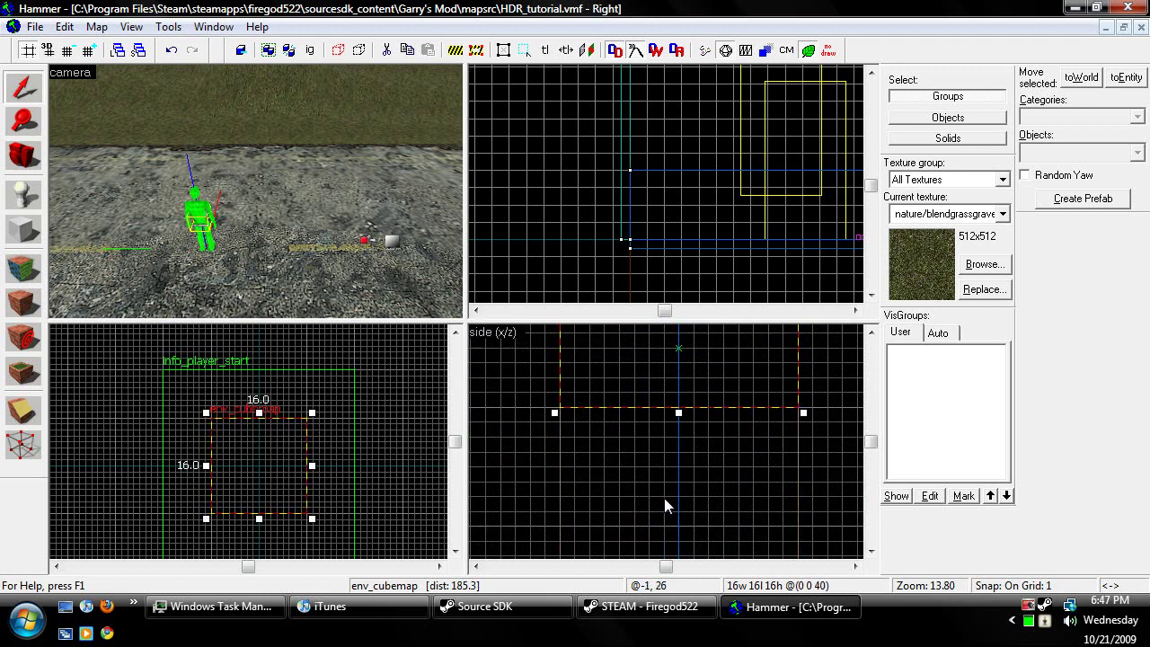
scroll(657, 403, down, 9)
scroll(657, 416, up, 4)
drag(660, 472, 663, 432)
click(853, 434)
- Look over the road, hills and trees around the player start in the 3D view
key(z)
key(w)
key(a)
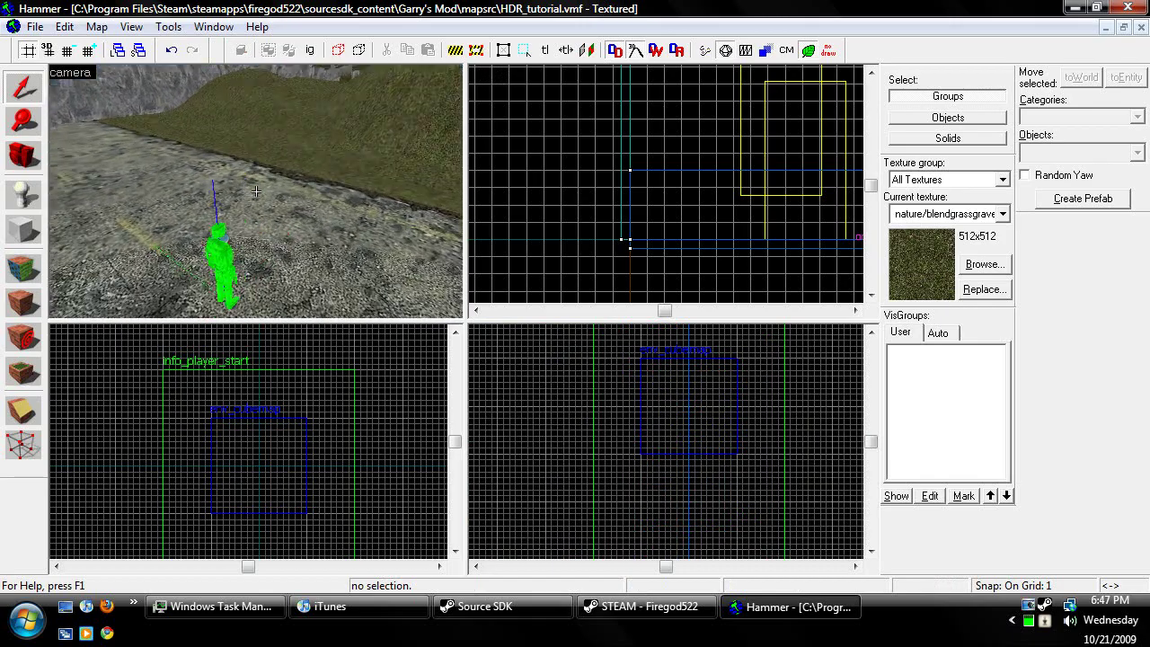
key(s)
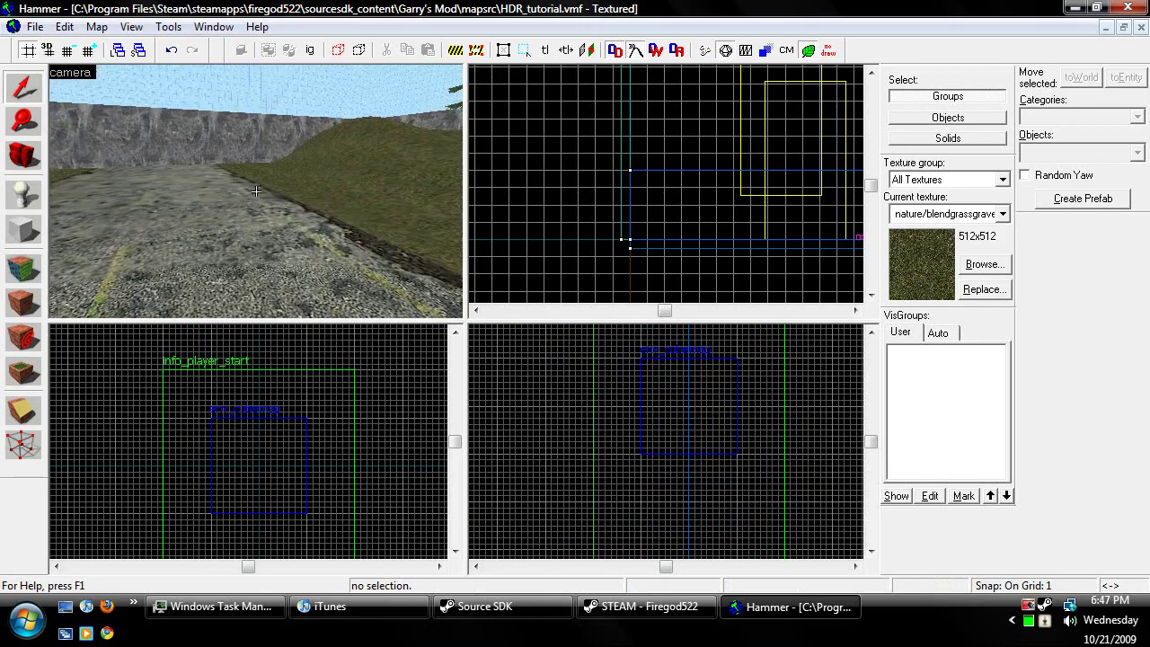
key(a)
key(s)
key(w)
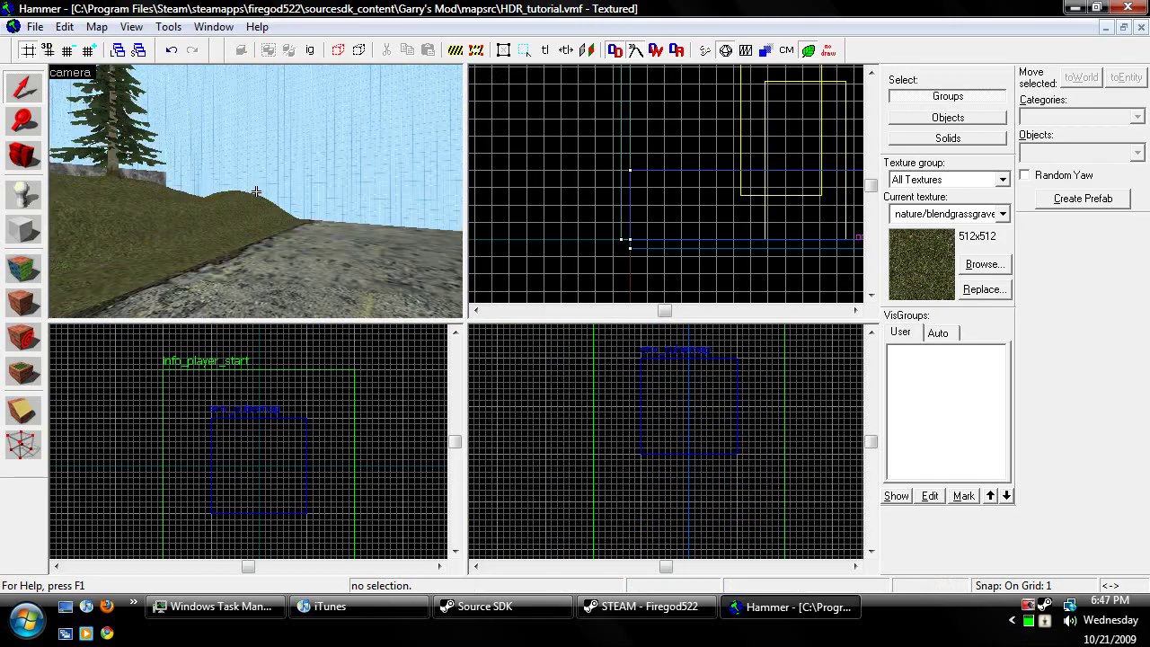
key(w)
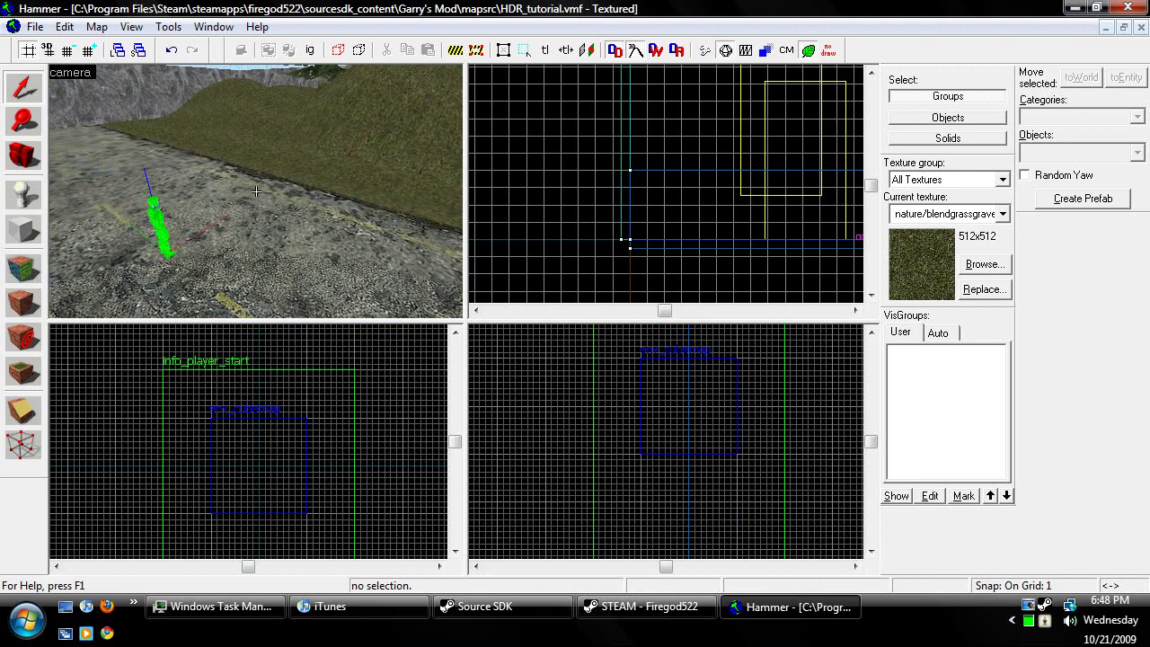